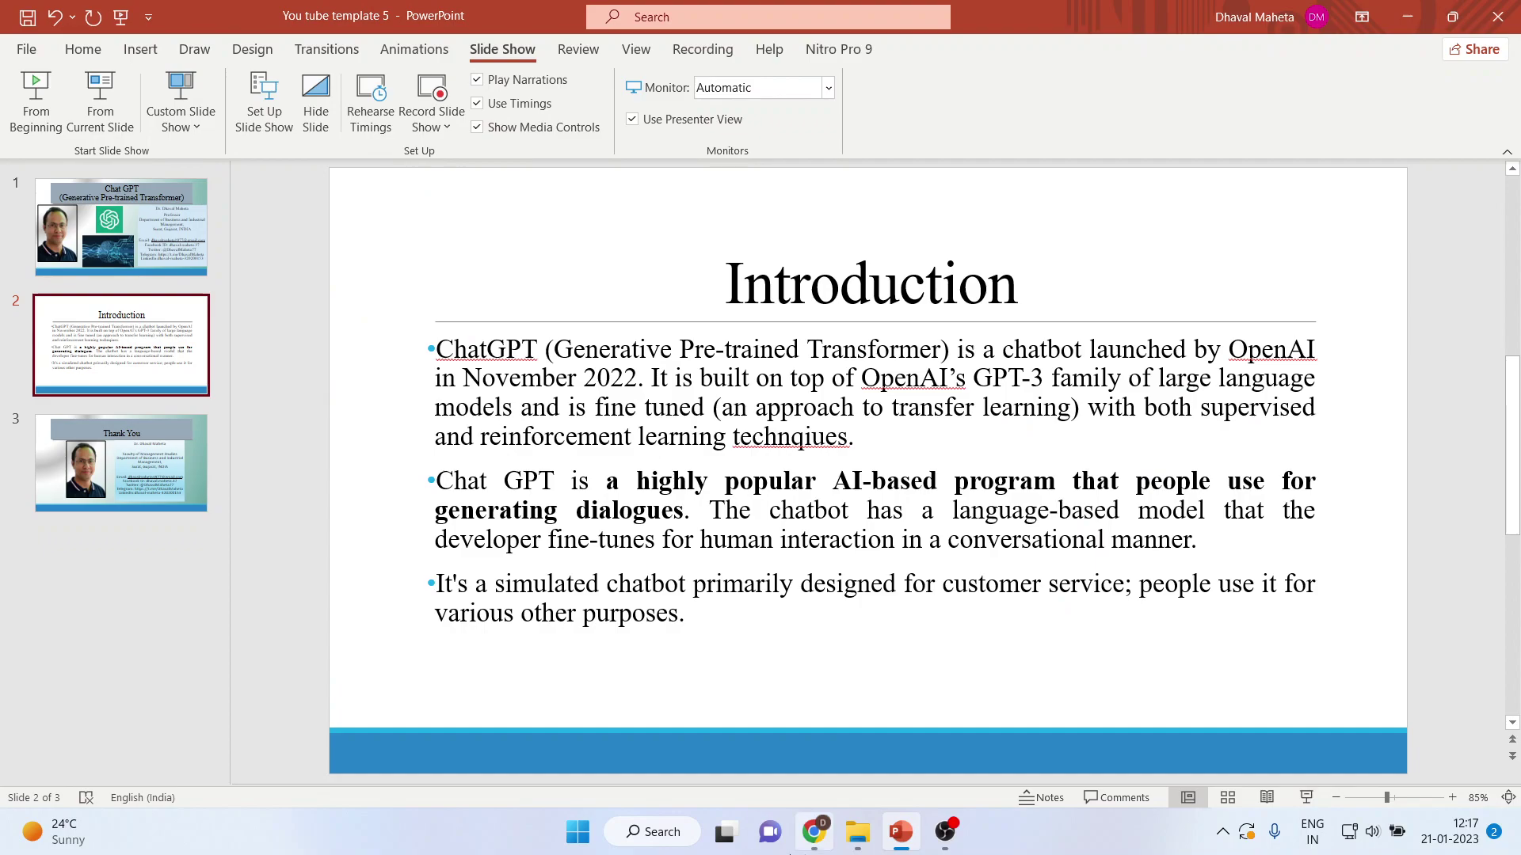
# Switch to Chrome and open the ChatGPT chat page through OpenAI's "ChatGPT: Optimizing Language Models for Dialogue" search result
pyautogui.click(813, 831)
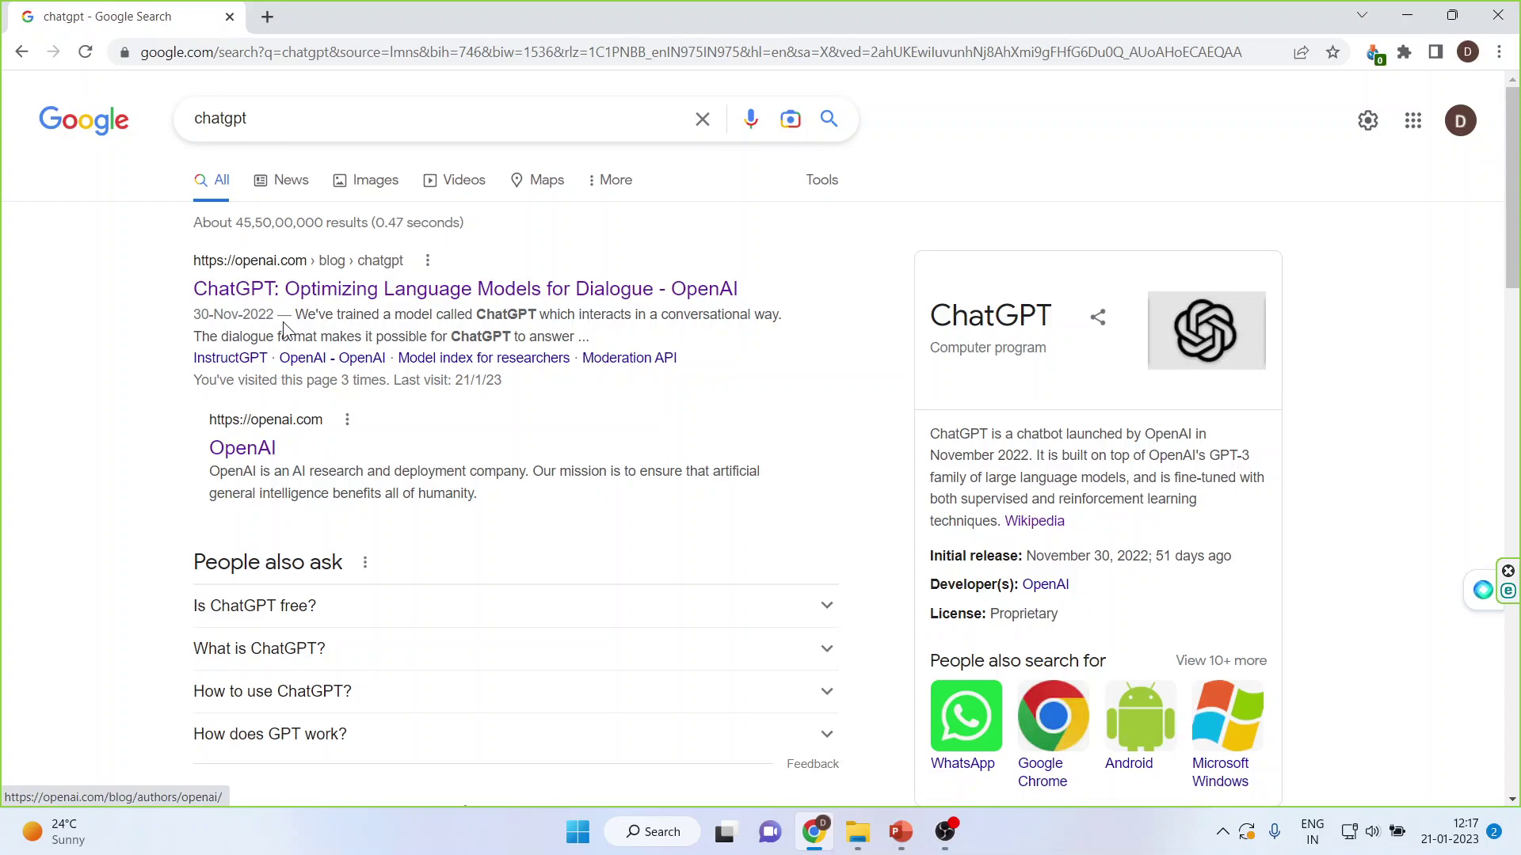
pyautogui.click(286, 291)
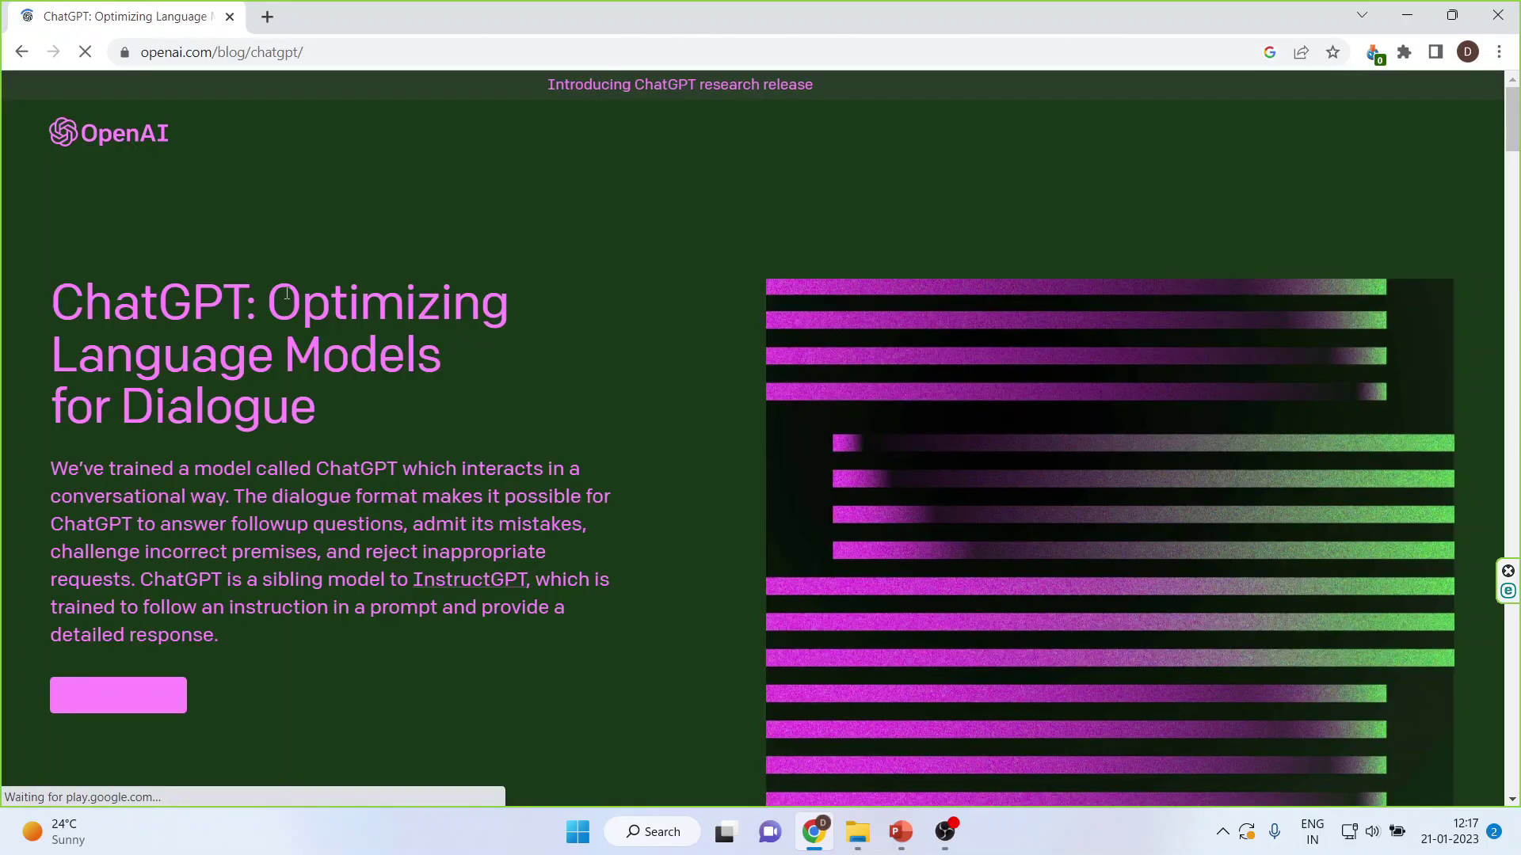
pyautogui.click(120, 704)
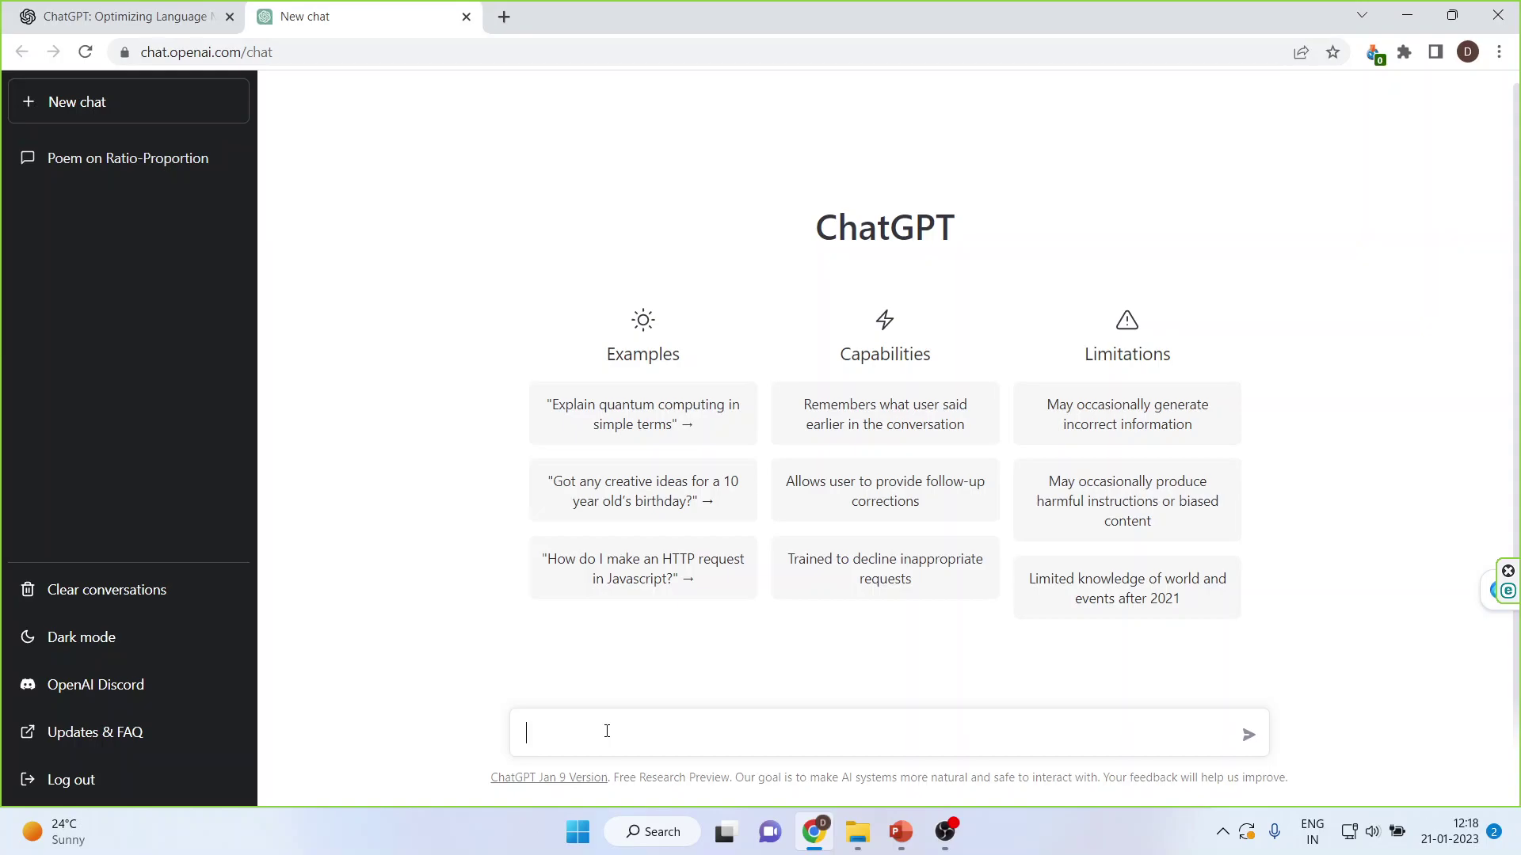
# Ask ChatGPT "what is the total of 9+10" and request an "English Poem on Plant"
pyautogui.write('what is the total of 9+10')
pyautogui.press('Return')
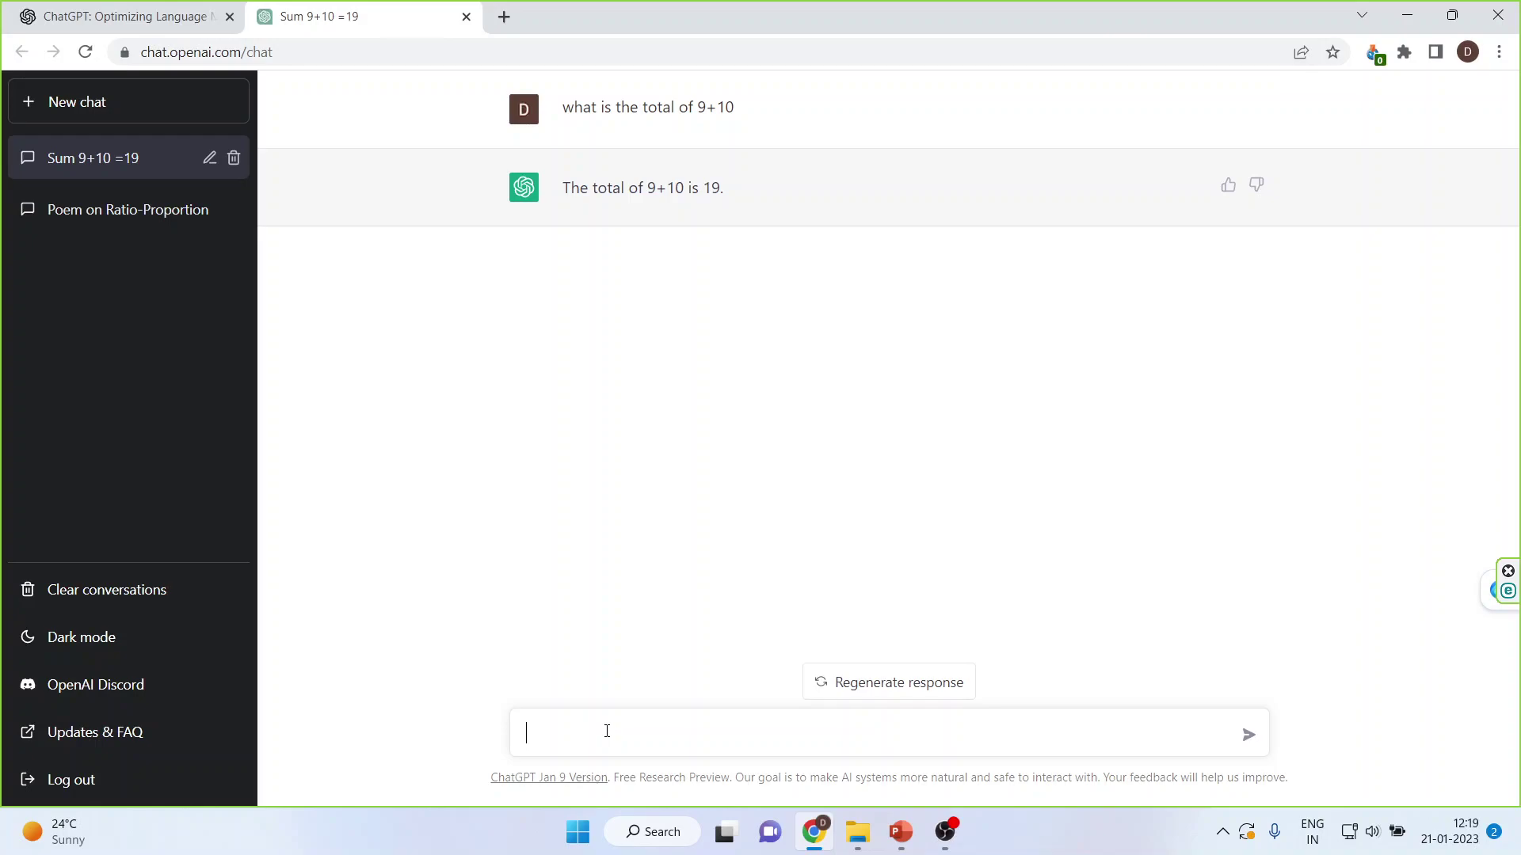
pyautogui.write('English Poem')
pyautogui.press('BackSpace')
pyautogui.press('BackSpace')
pyautogui.write('em on Plant')
pyautogui.press('Return')
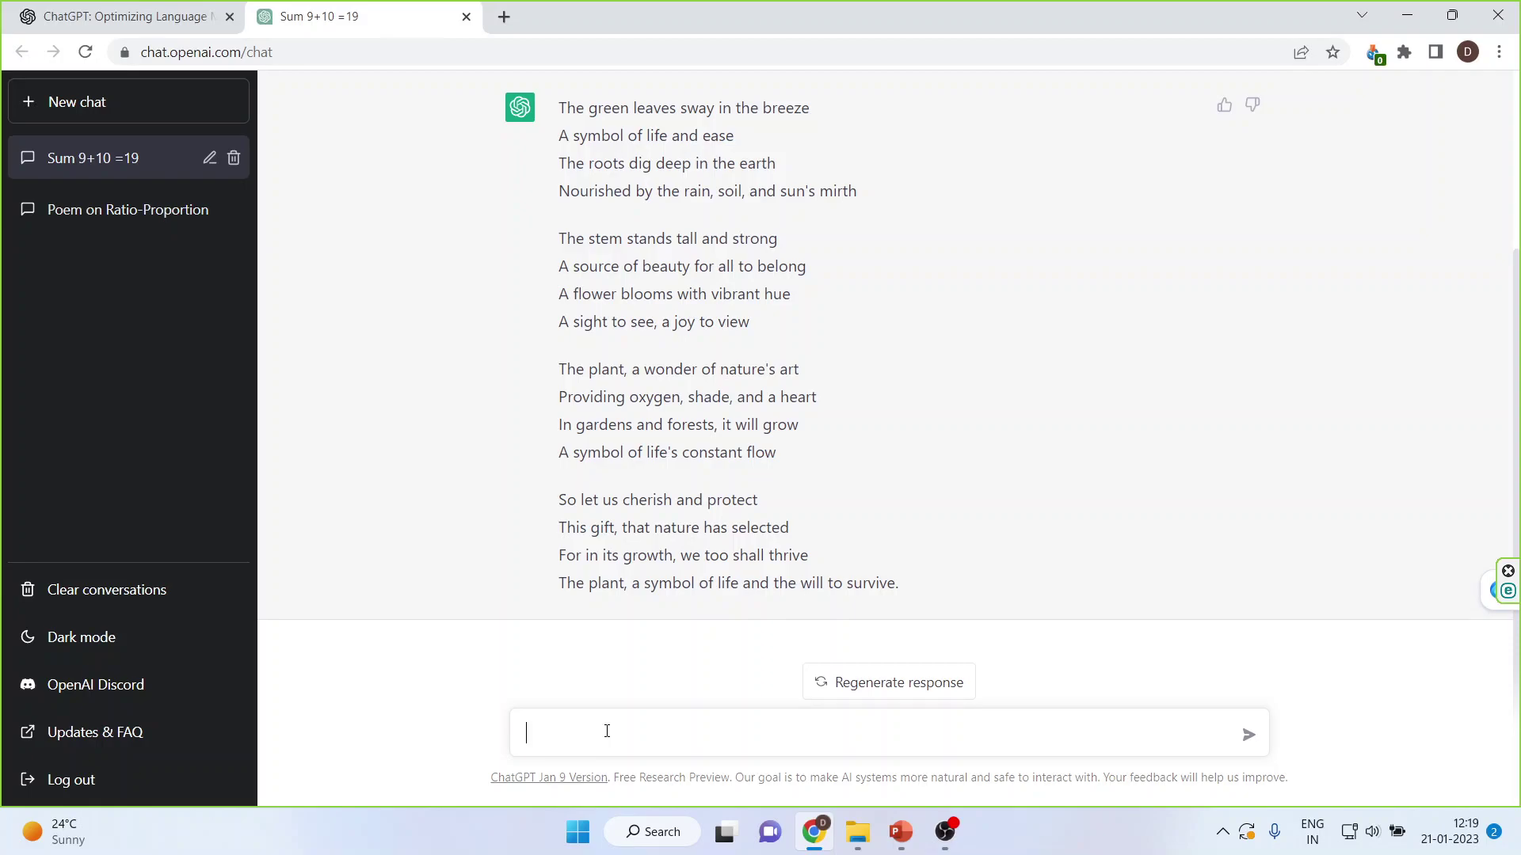
# Request an English poem on ratio and proportion with cakes and bakes
pyautogui.write('English Poem')
pyautogui.write('ratio and proportion')
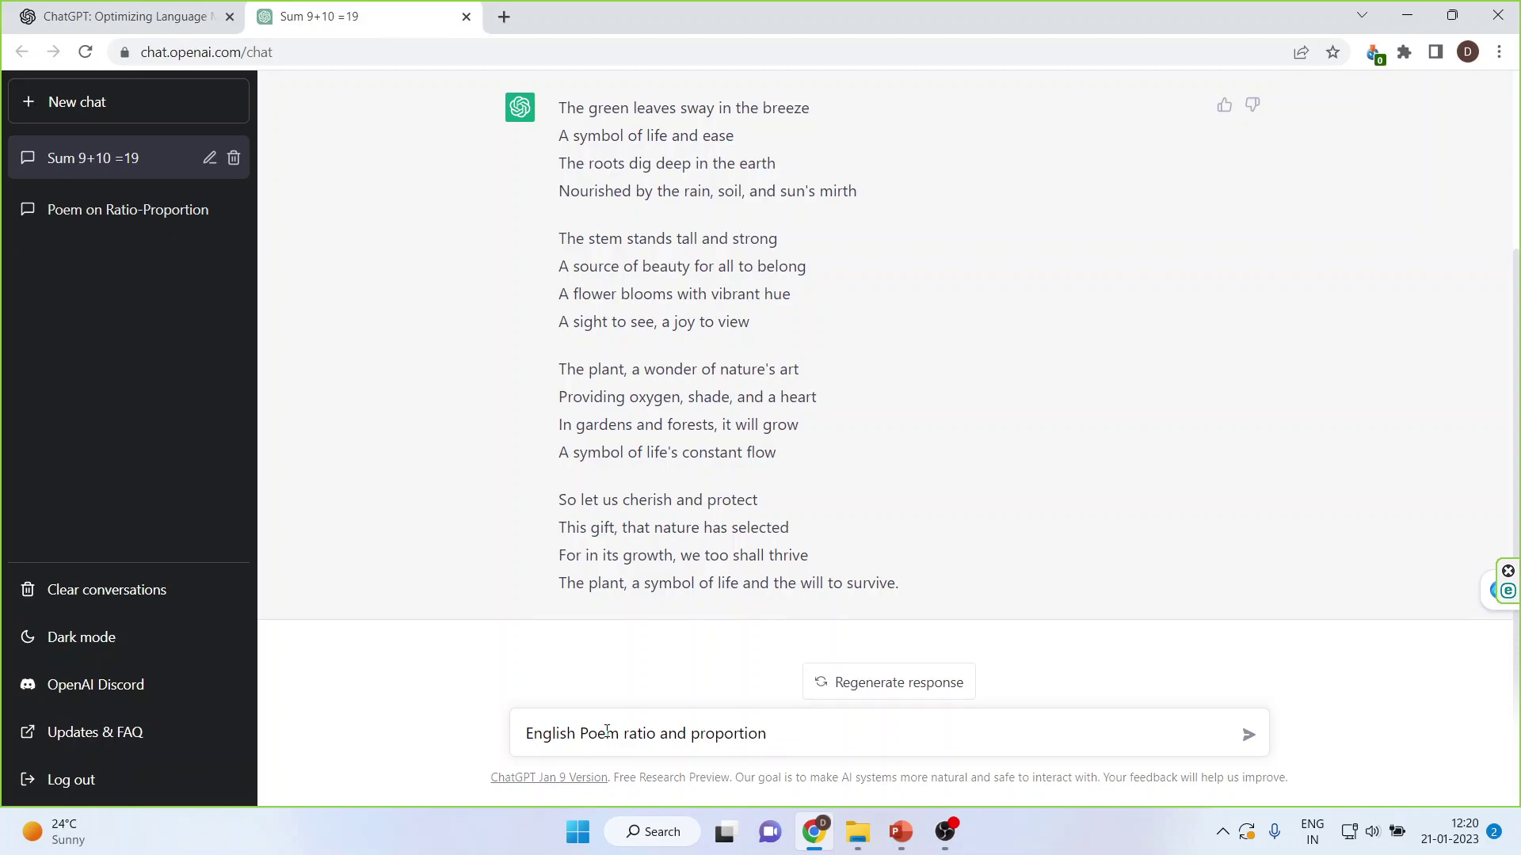
pyautogui.write('cakes and bakes')
pyautogui.press('Return')
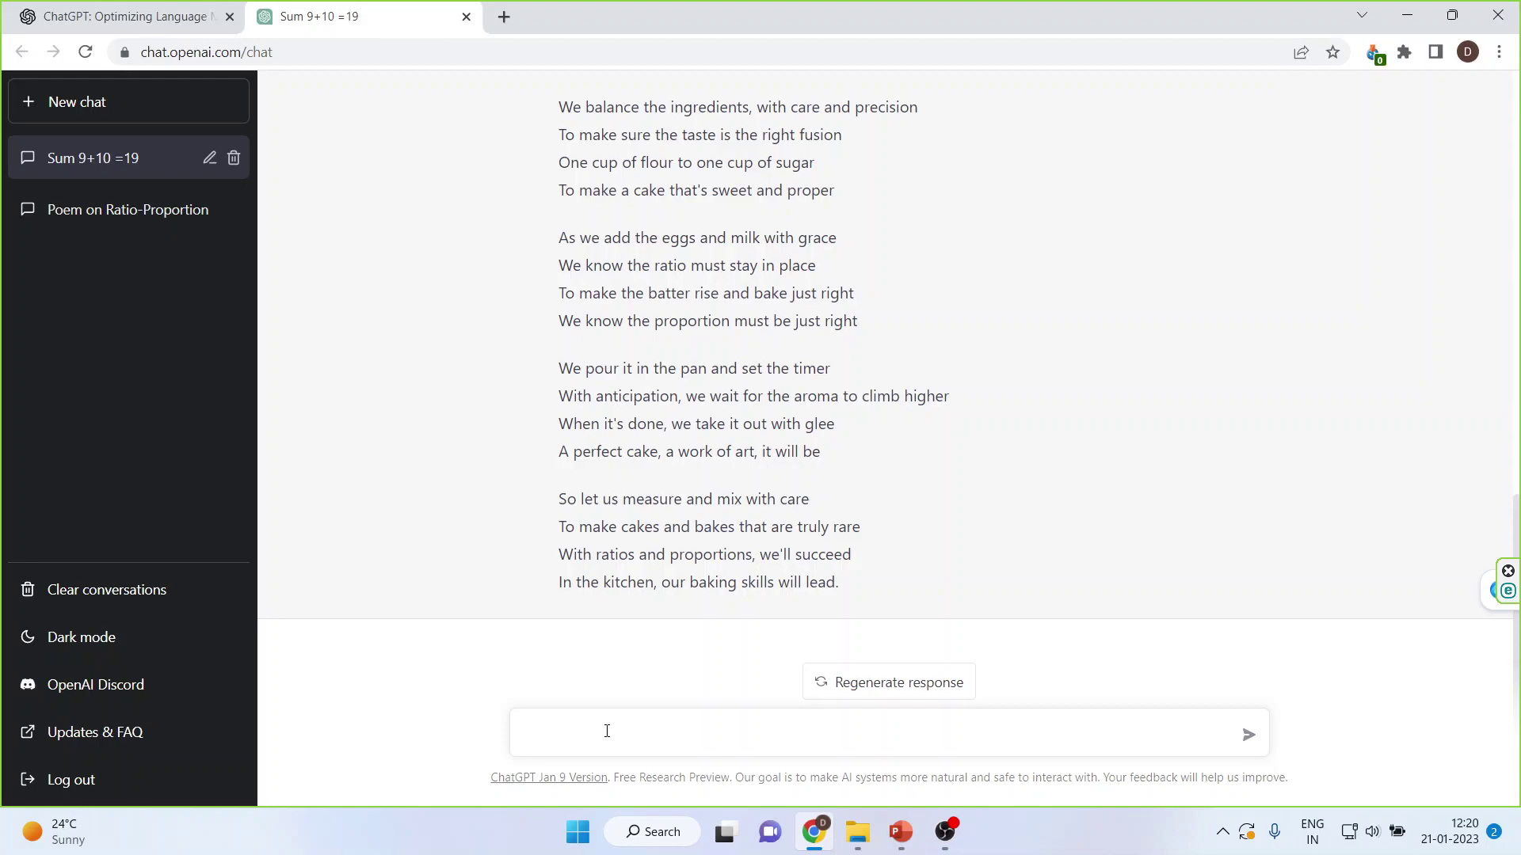
# Send the prompt "Generate Shayari on Universe" and regenerate its response
pyautogui.write('Generate')
pyautogui.write(' Sha')
pyautogui.write('yari in')
pyautogui.write('on Univer')
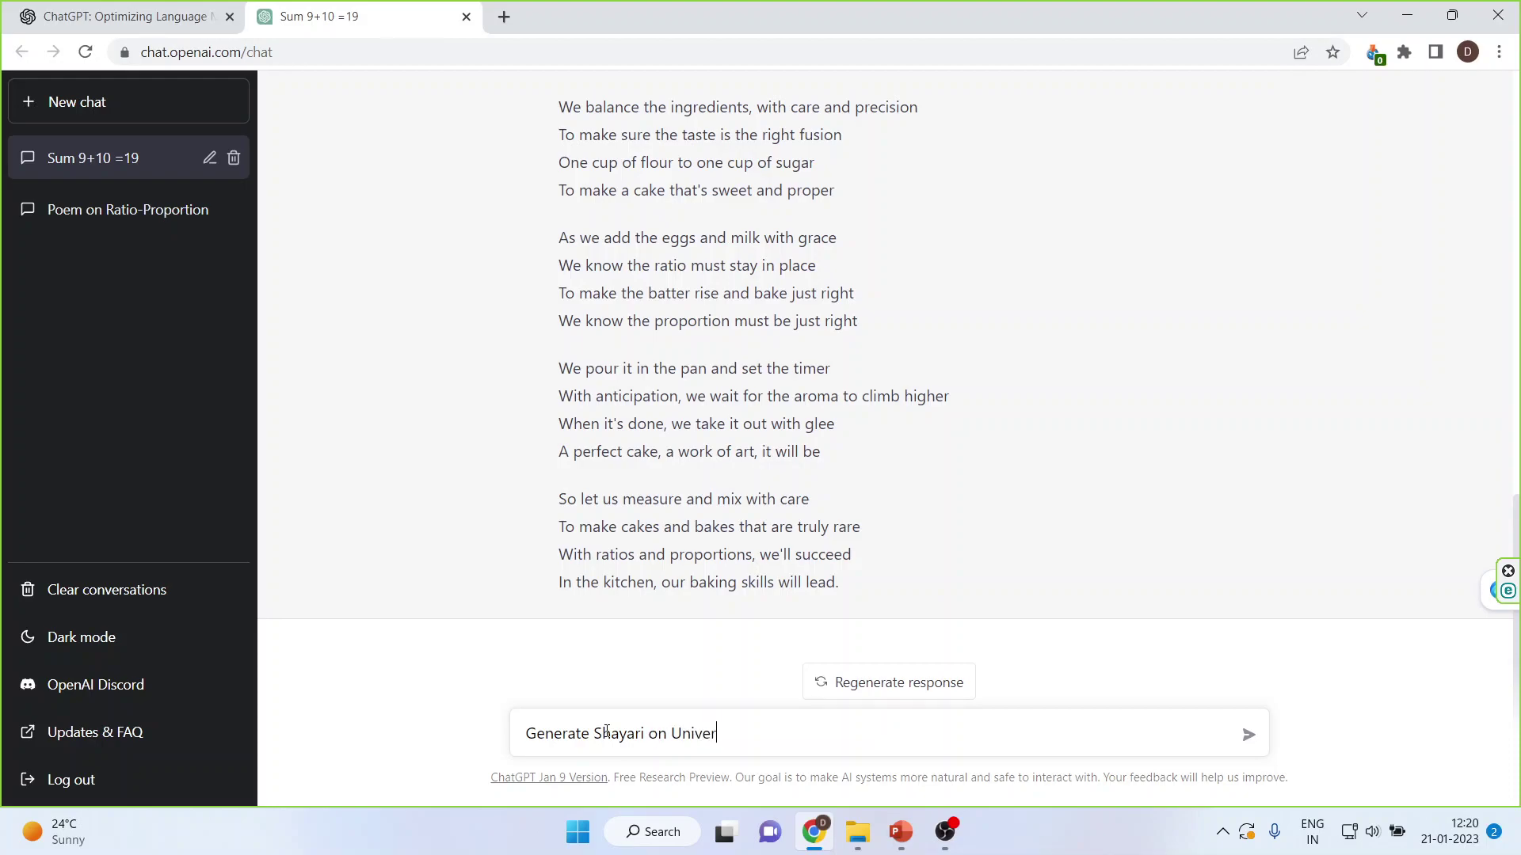
pyautogui.write('se')
pyautogui.press('Return')
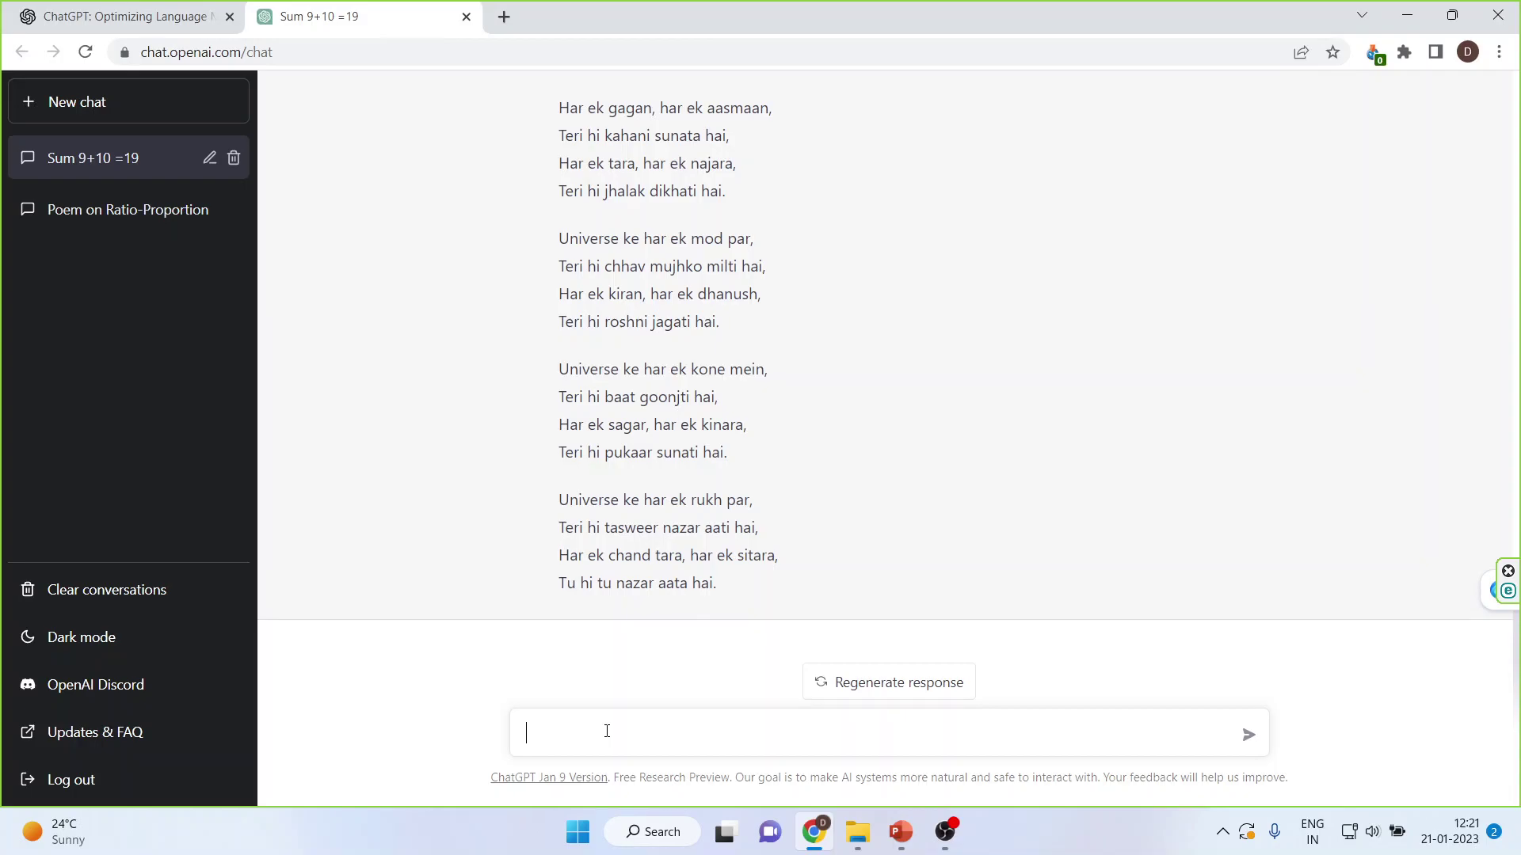
pyautogui.click(876, 682)
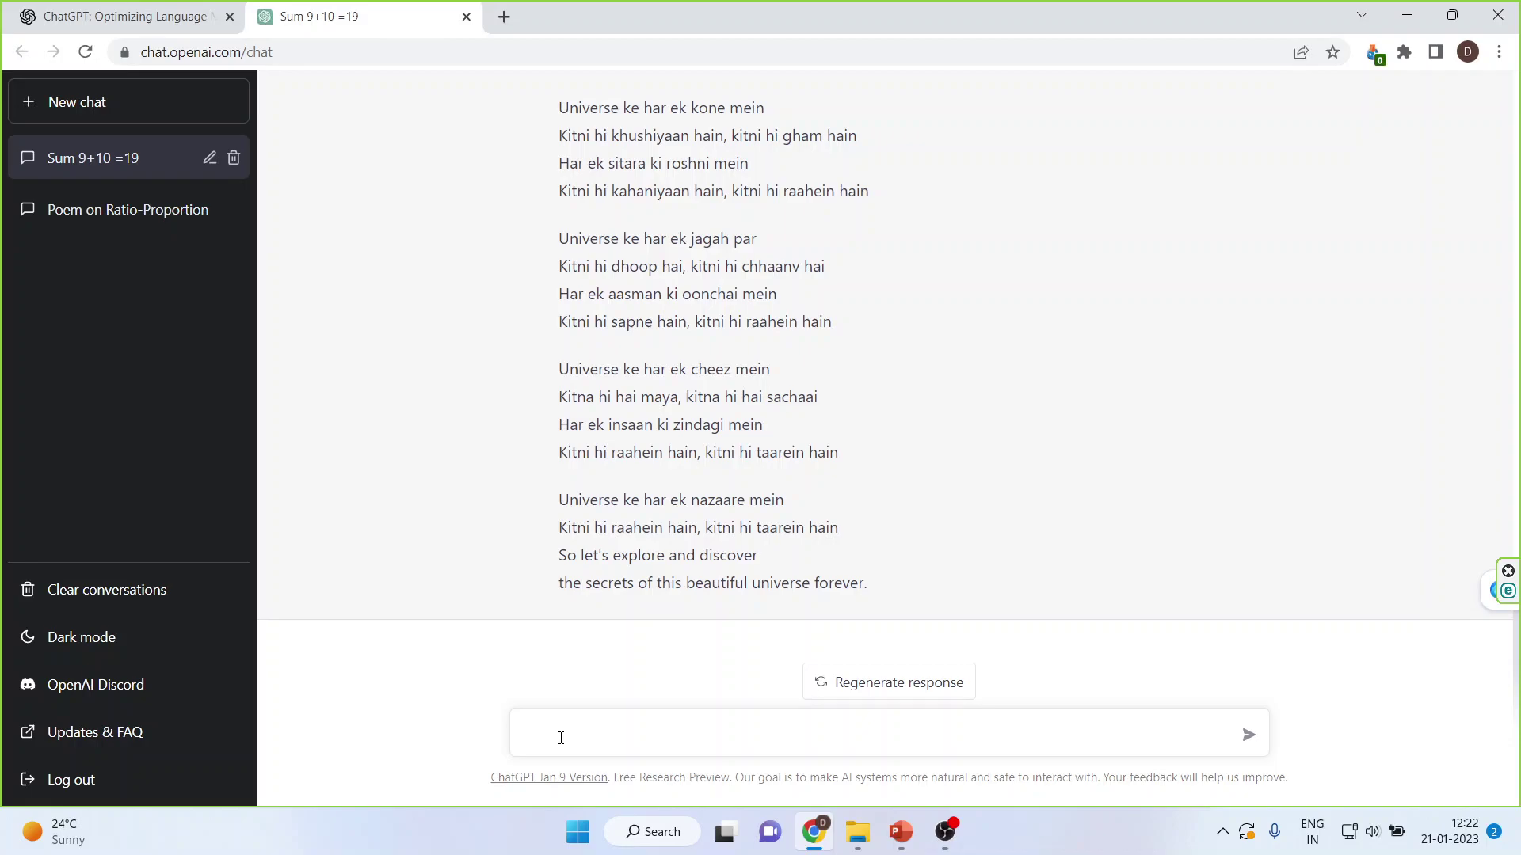
# Send "Find out the verb in the sentence: Tom was running on the beach" and request "Best books to buy in 2021"
pyautogui.write('the verb in the sentence:')
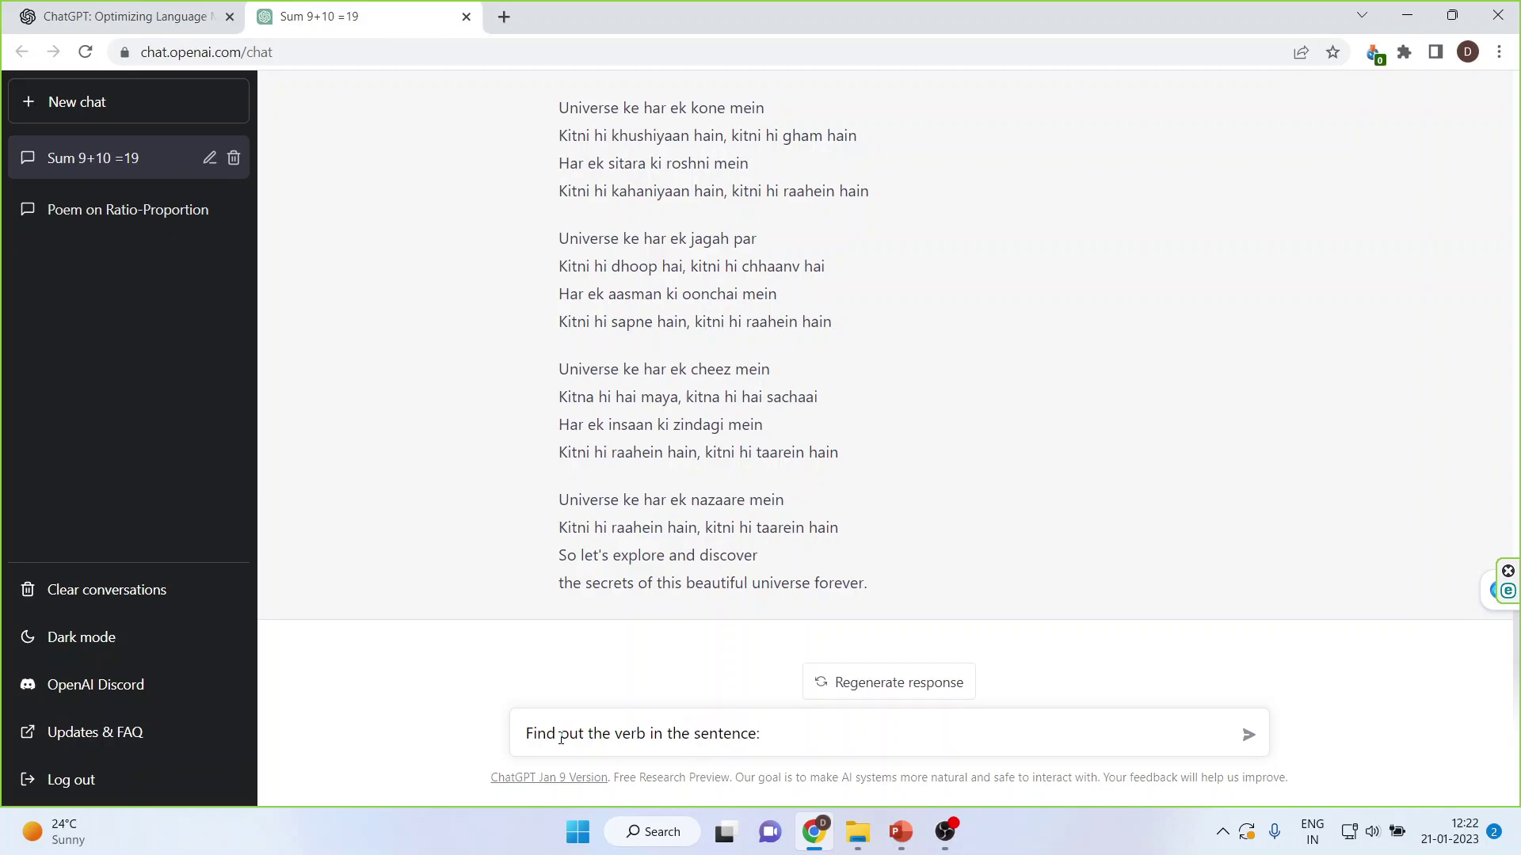
pyautogui.write('om was running on the beach')
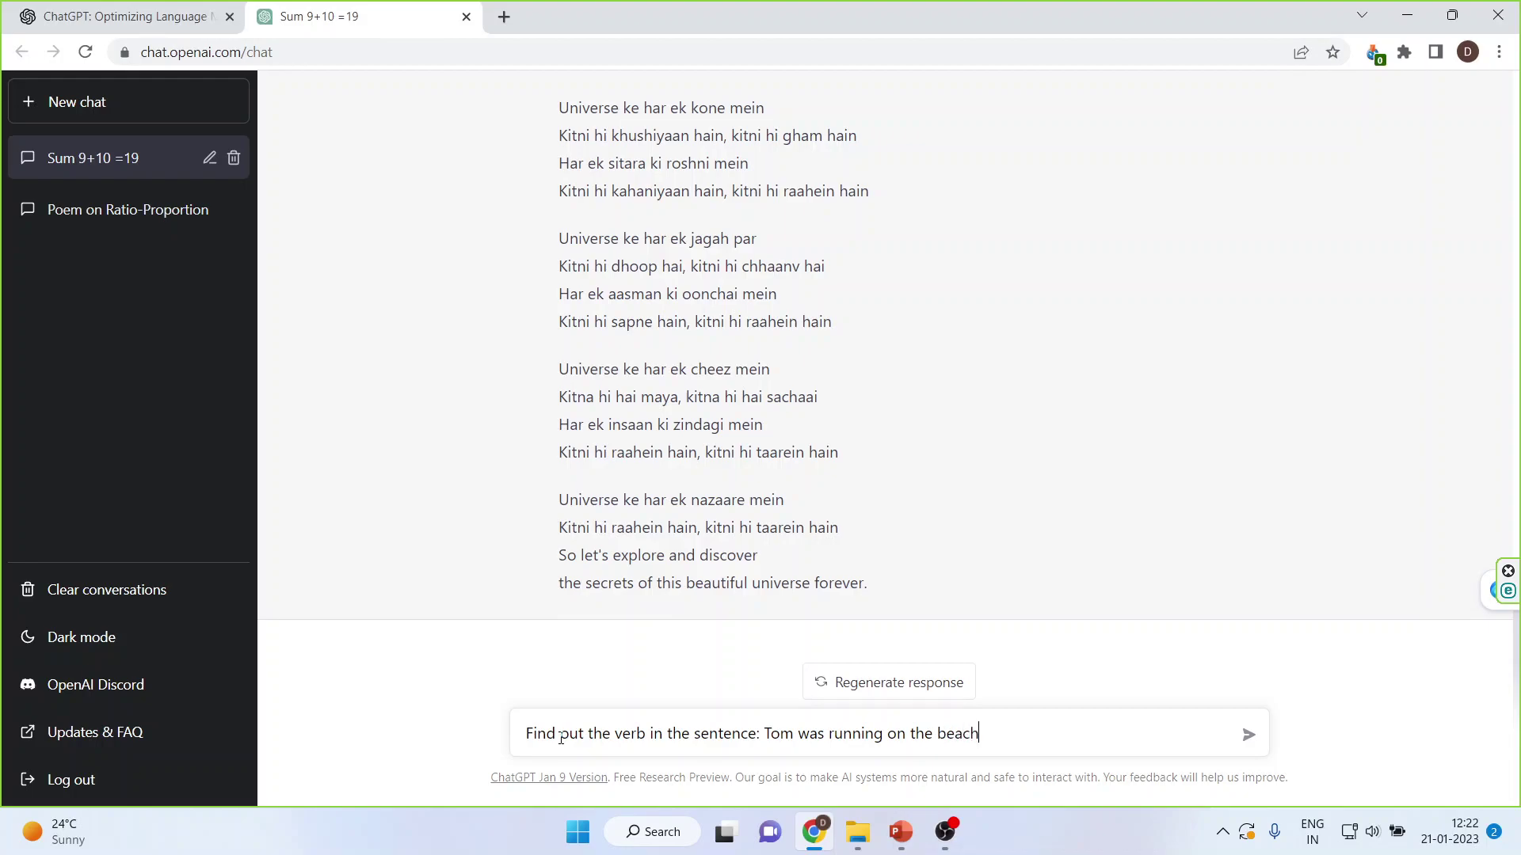
pyautogui.press('Return')
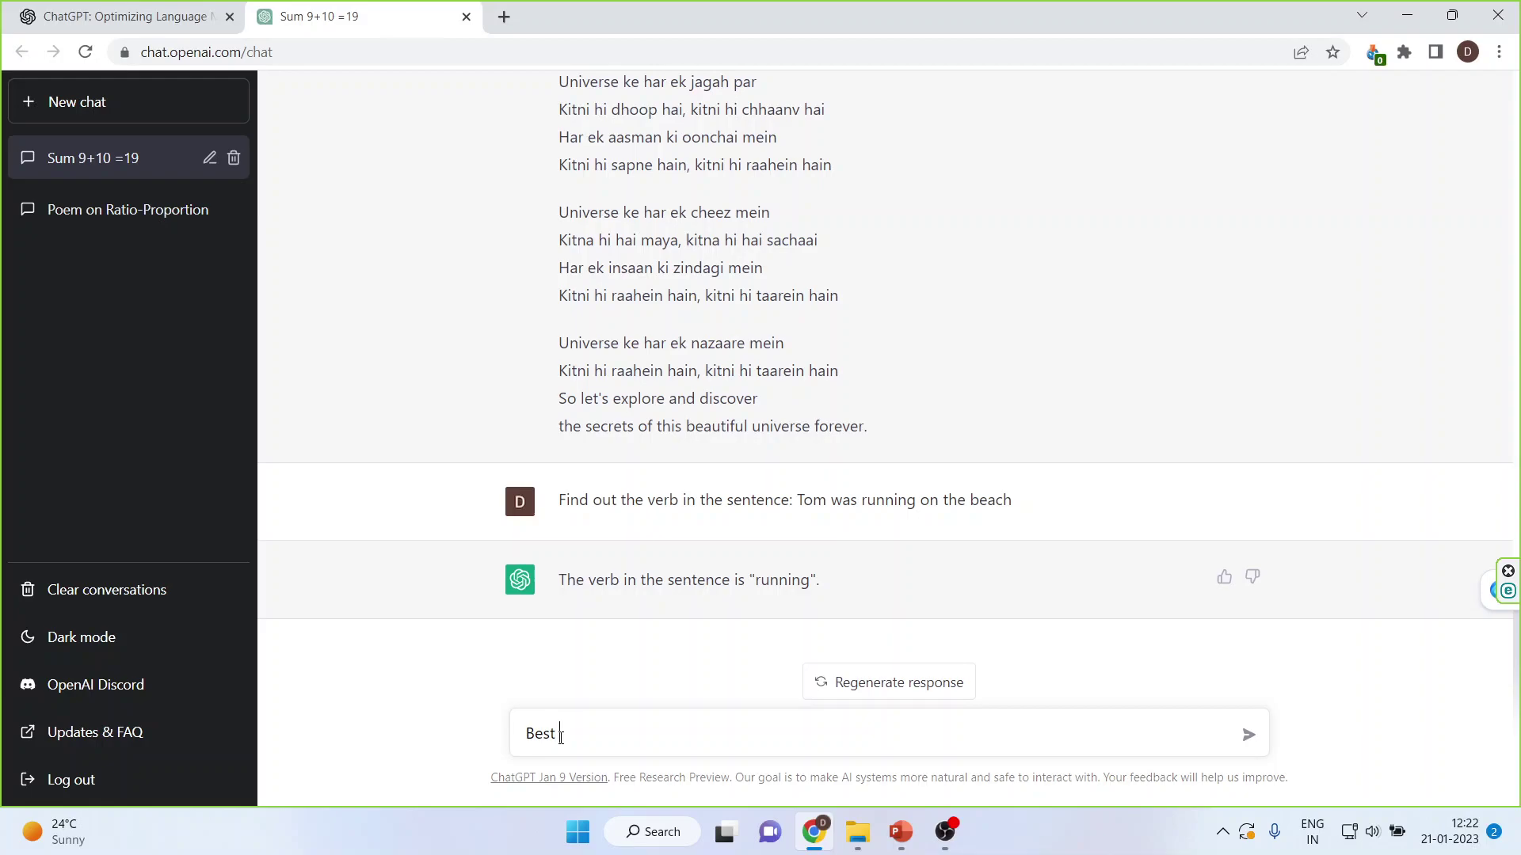
pyautogui.write('ooks to buy in 2021')
pyautogui.press('Return')
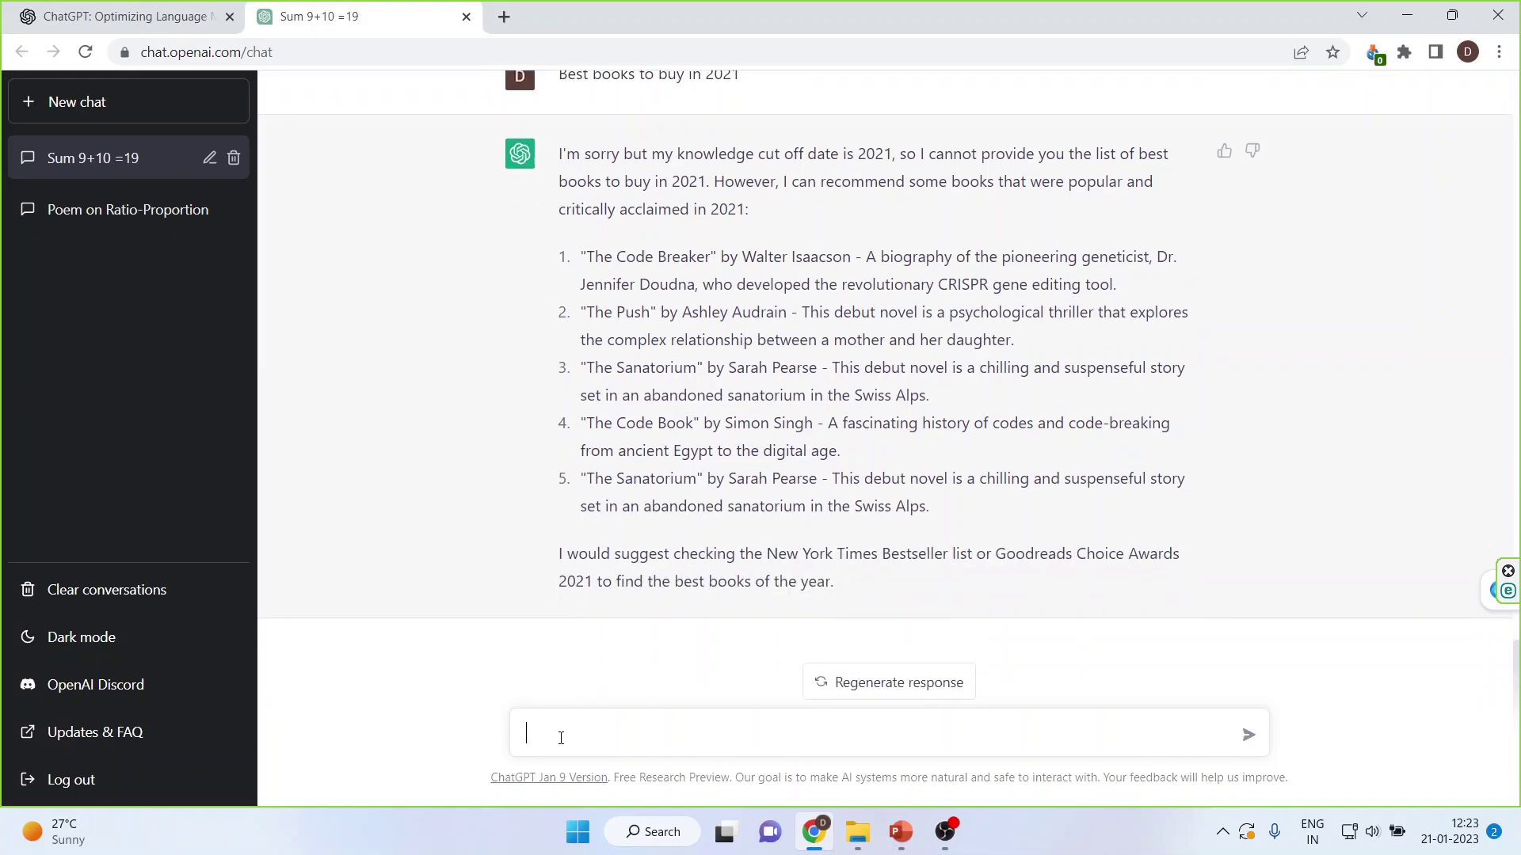
# Send the prompt "Three laws of motion by Einstien"
pyautogui.write('ree laws of')
pyautogui.write('motion by Einstien')
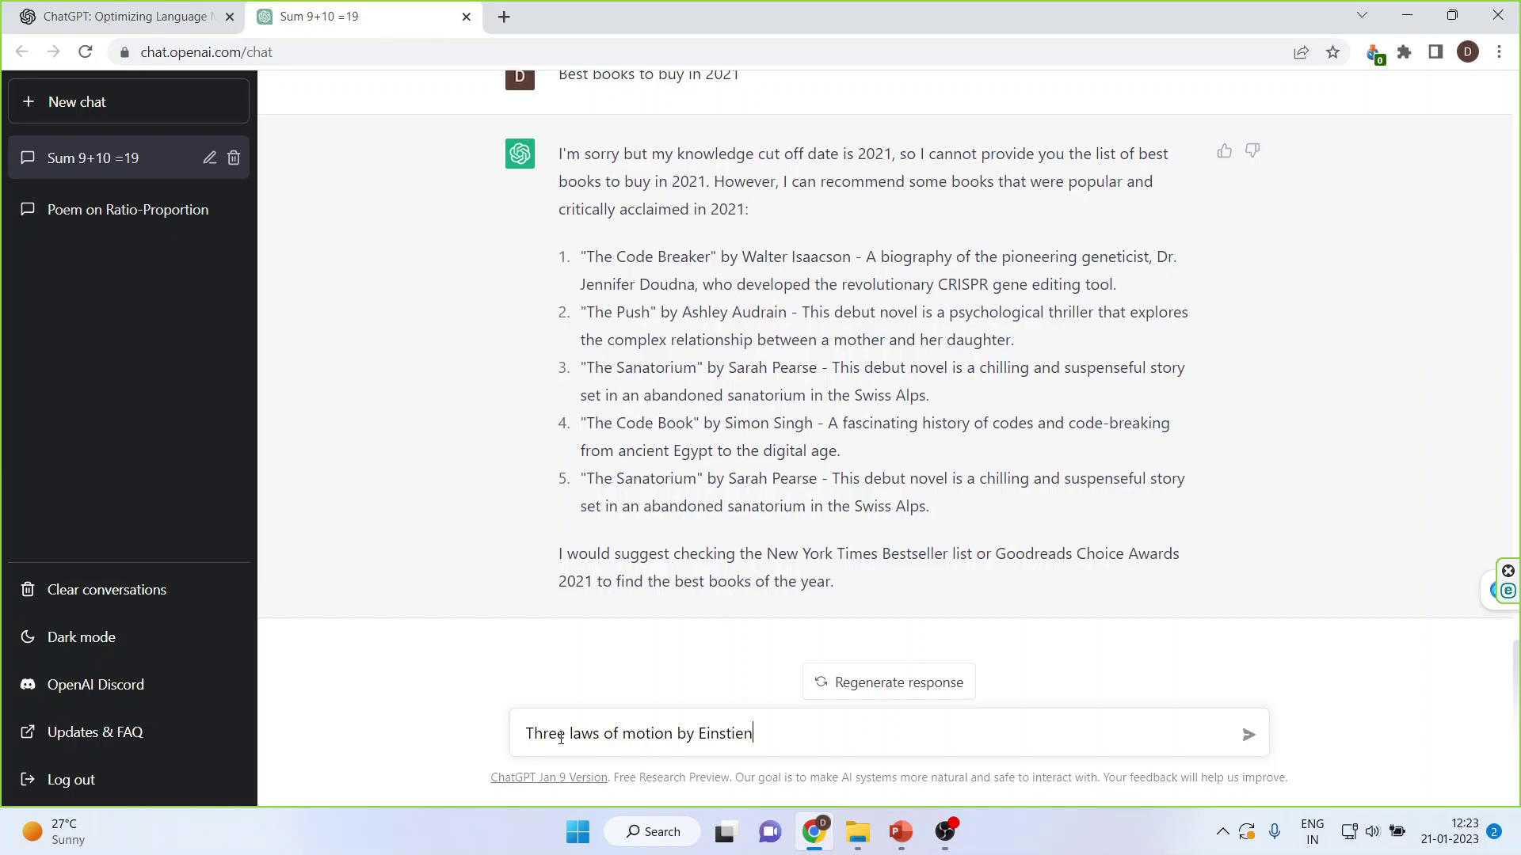
pyautogui.press('Return')
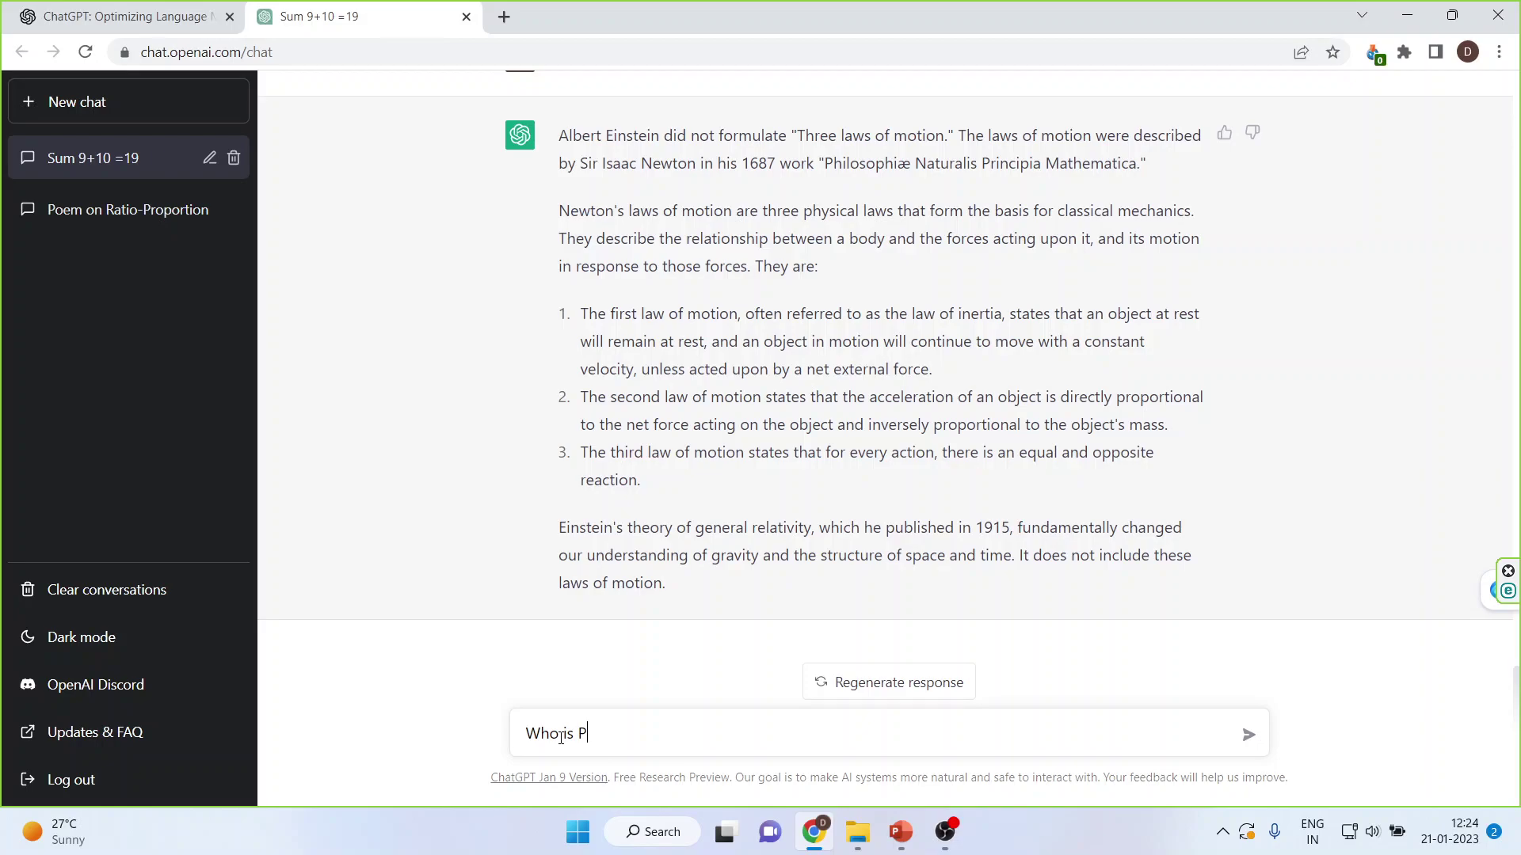
# Ask "Who is Premchand" and request a 200-word essay on global warming
pyautogui.write('emchand')
pyautogui.press('Return')
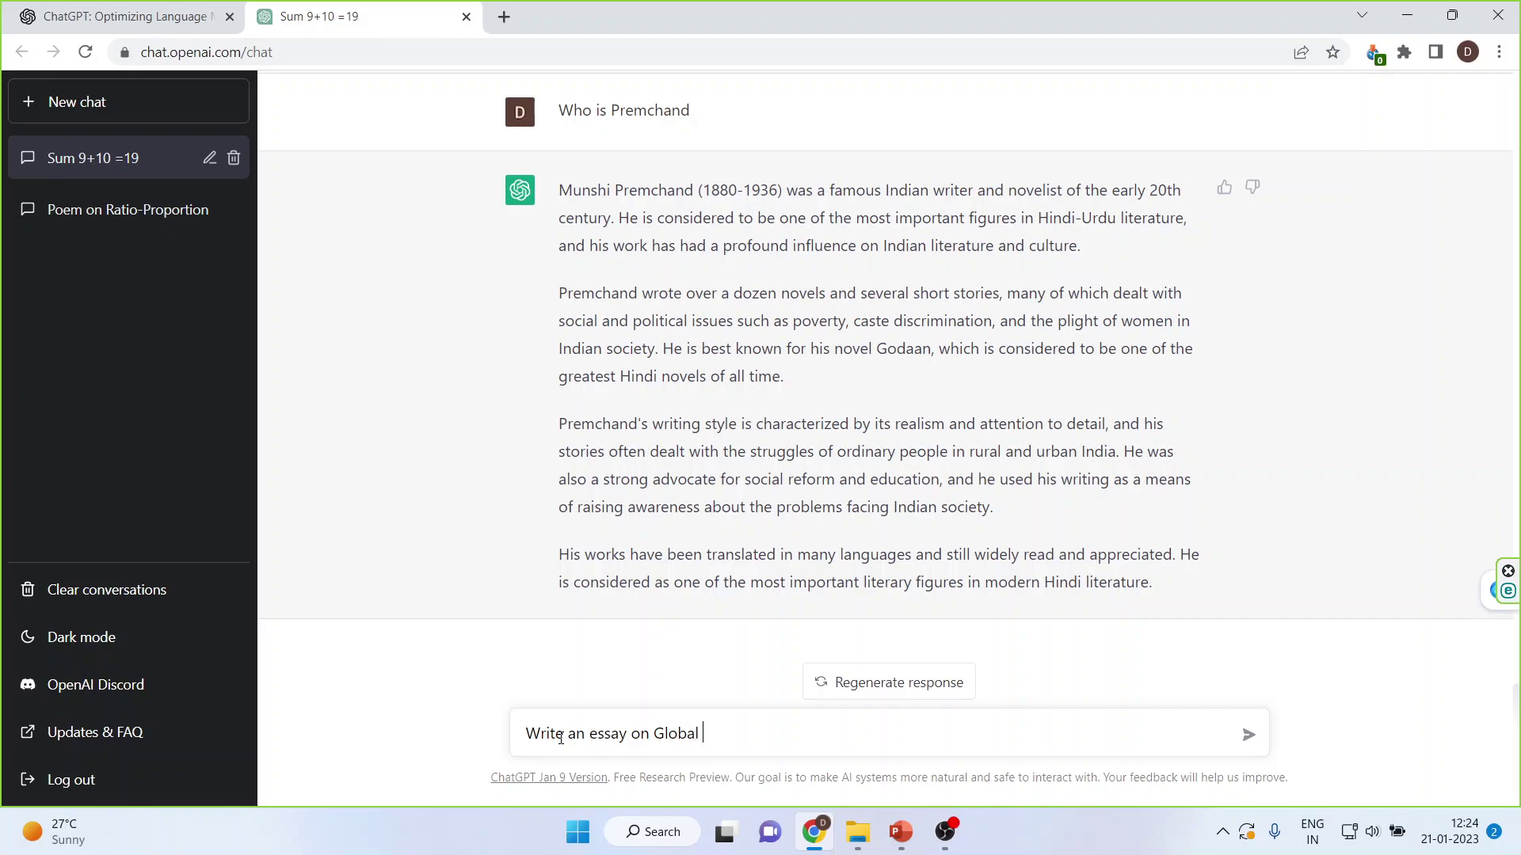
pyautogui.write('rming 200 words')
pyautogui.press('Return')
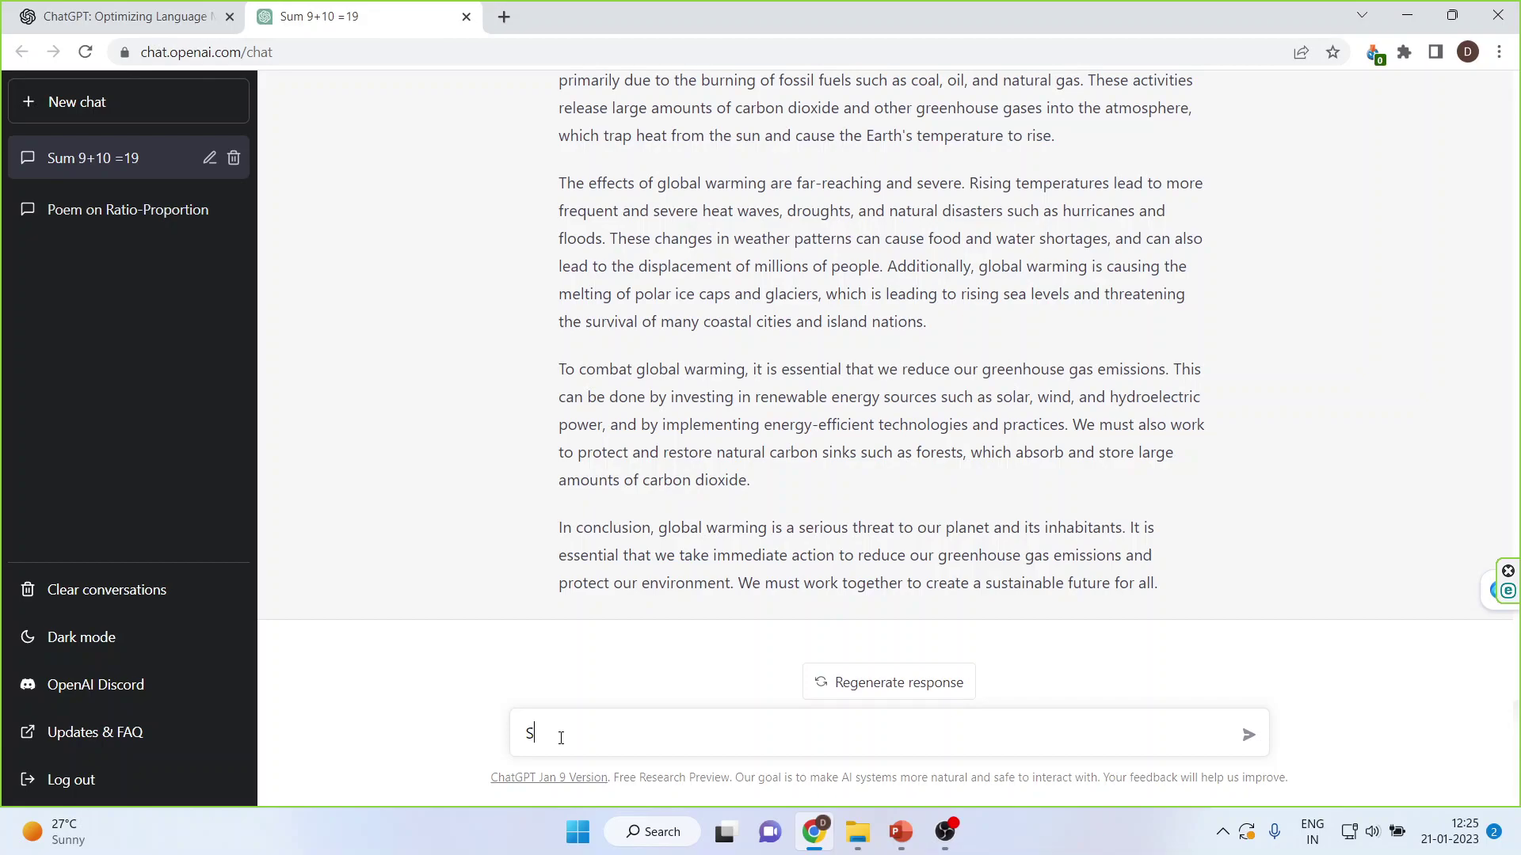
# Send the prompt "Solve the equation: 2x+3y=7, 4x+5y=20"
pyautogui.write('the equation: 2x+3y=7, 4x+5y=20')
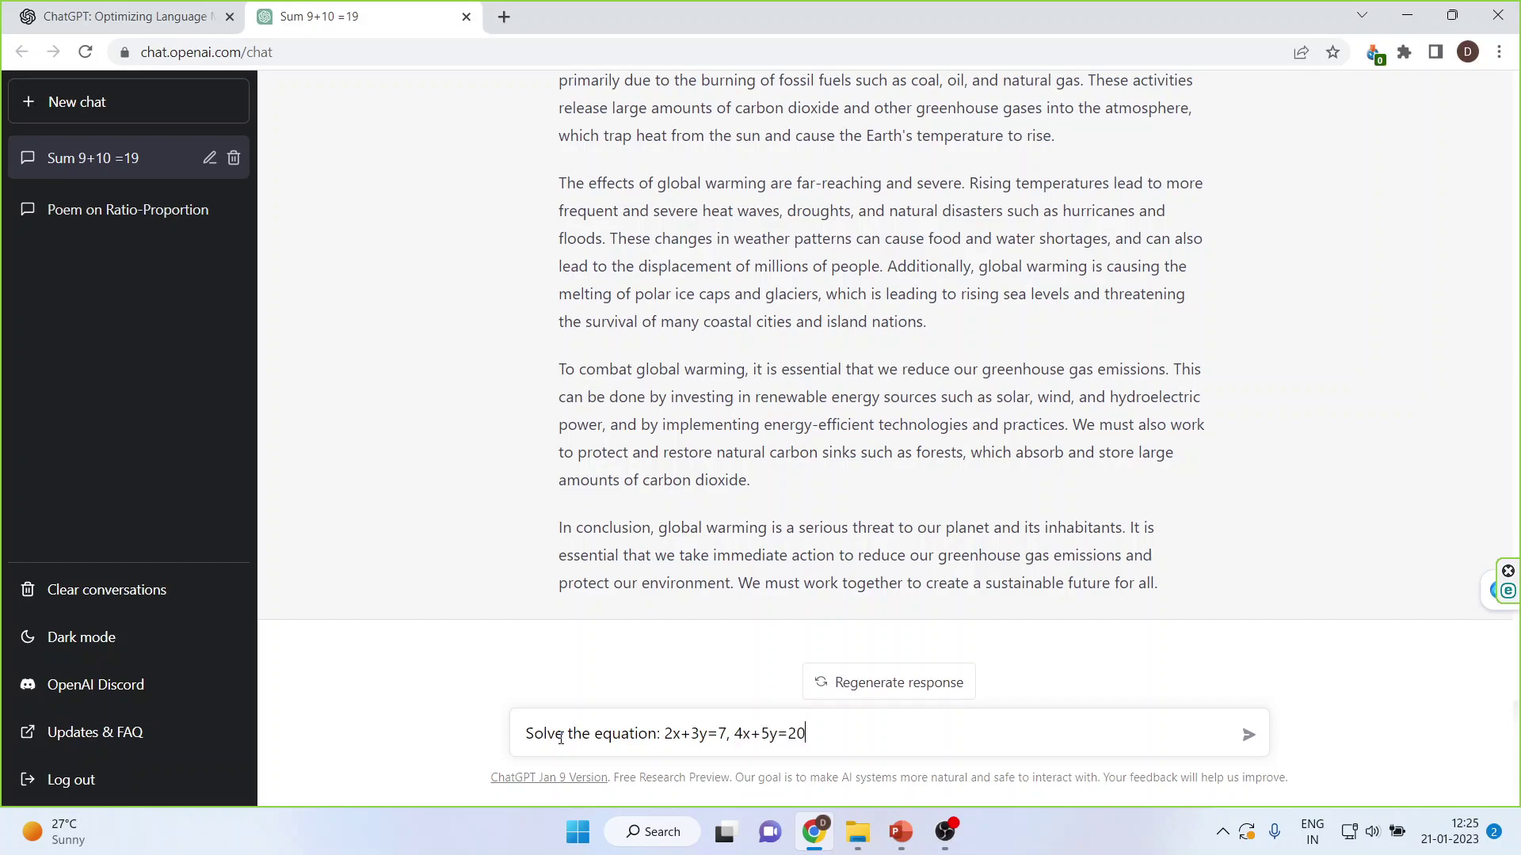
pyautogui.press('Return')
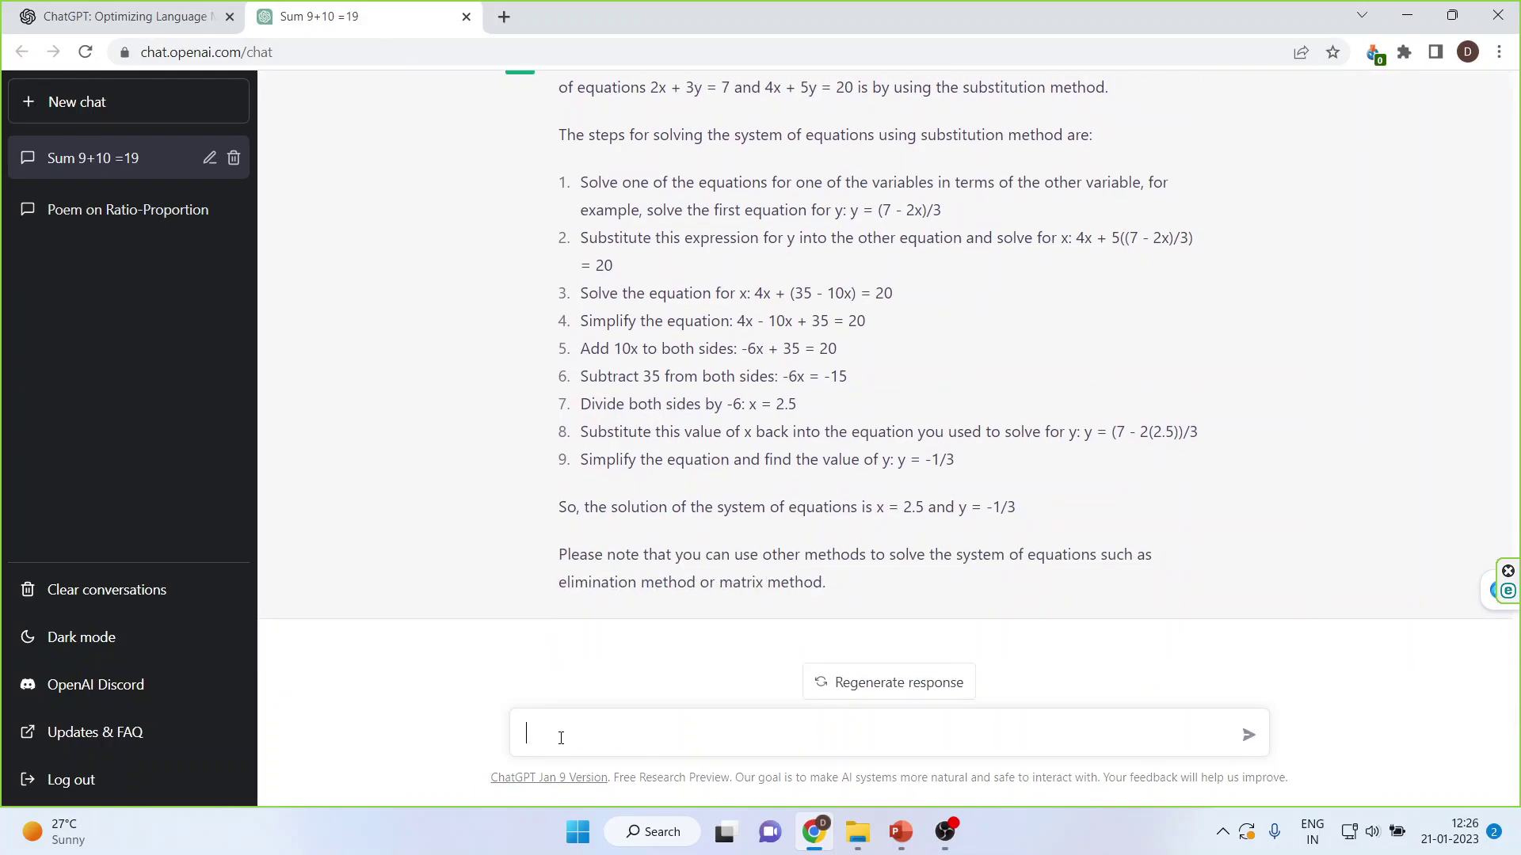
# Ask for the HCF of 5, 35, 105 and the LCM of 5, 7, 9
pyautogui.write('ha')
pyautogui.write('t is highe')
pyautogui.press('Return')
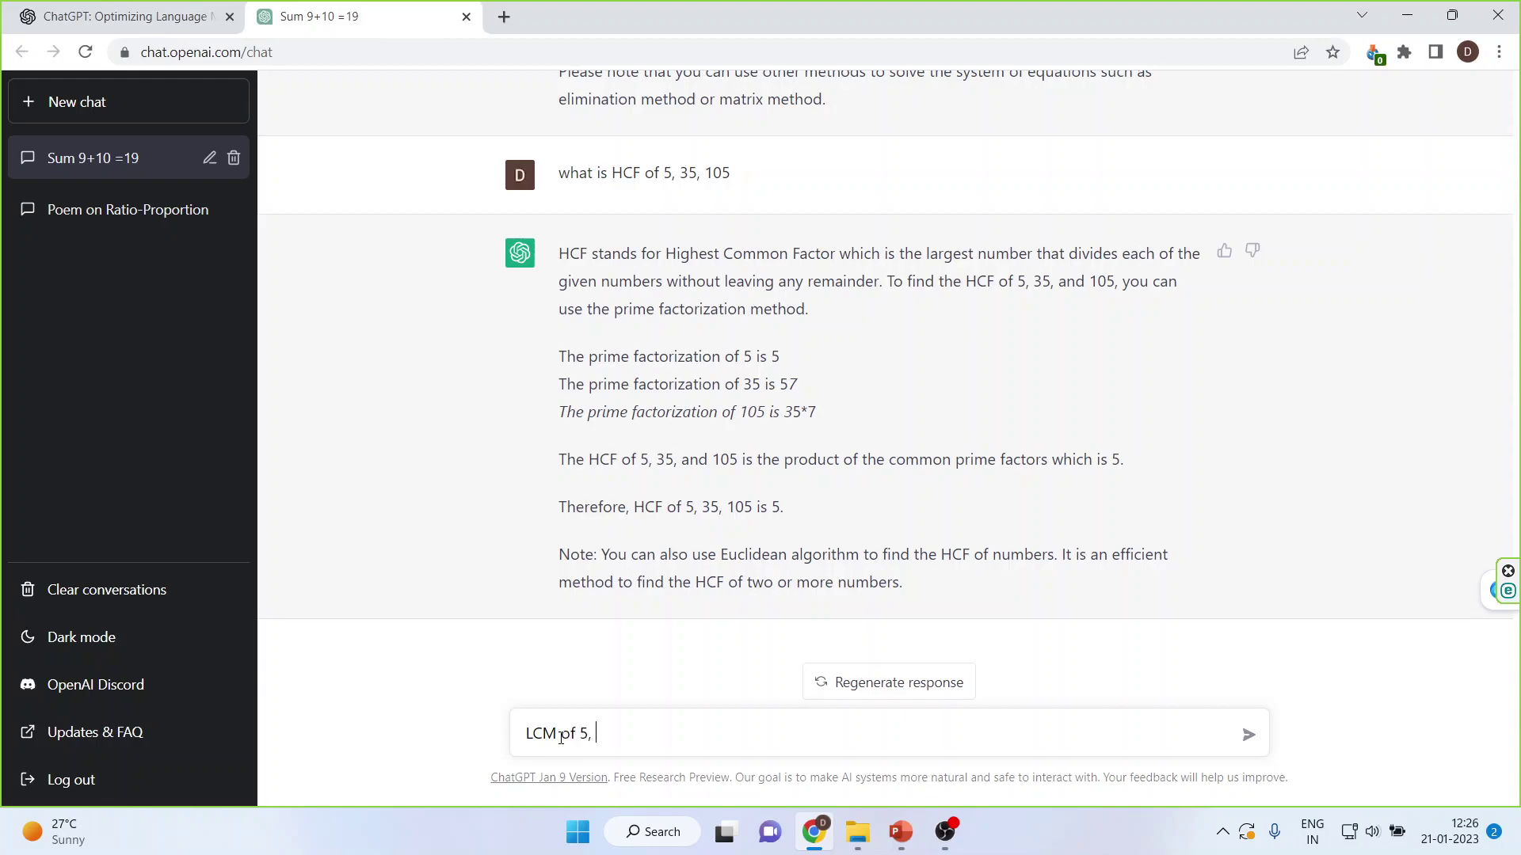
pyautogui.press('Return')
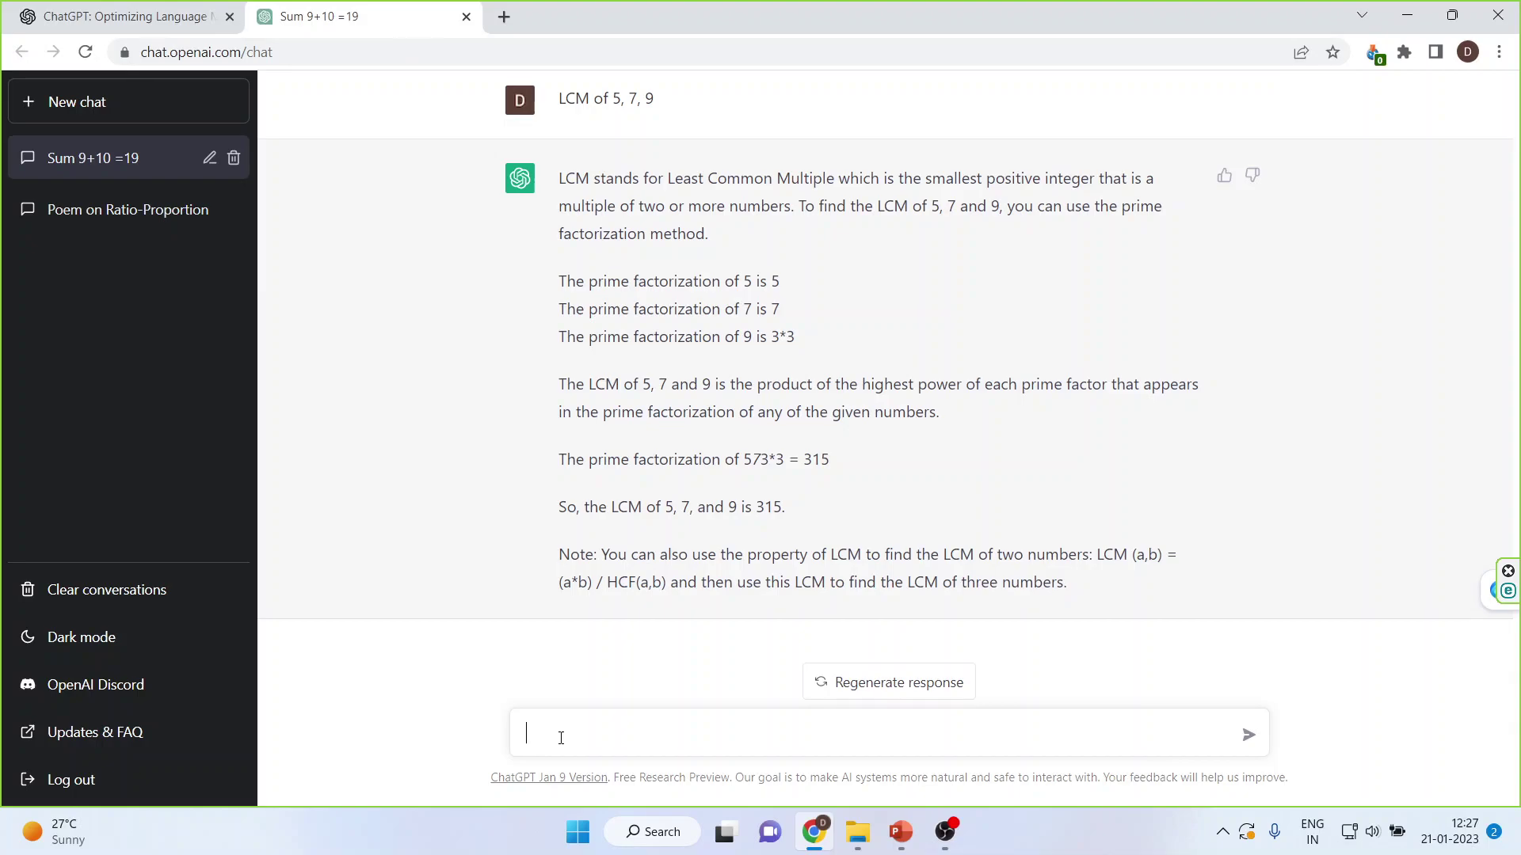
# Ask ChatGPT "What is BCG Matrix"
pyautogui.write('hat is BCG Matrix')
pyautogui.press('Return')
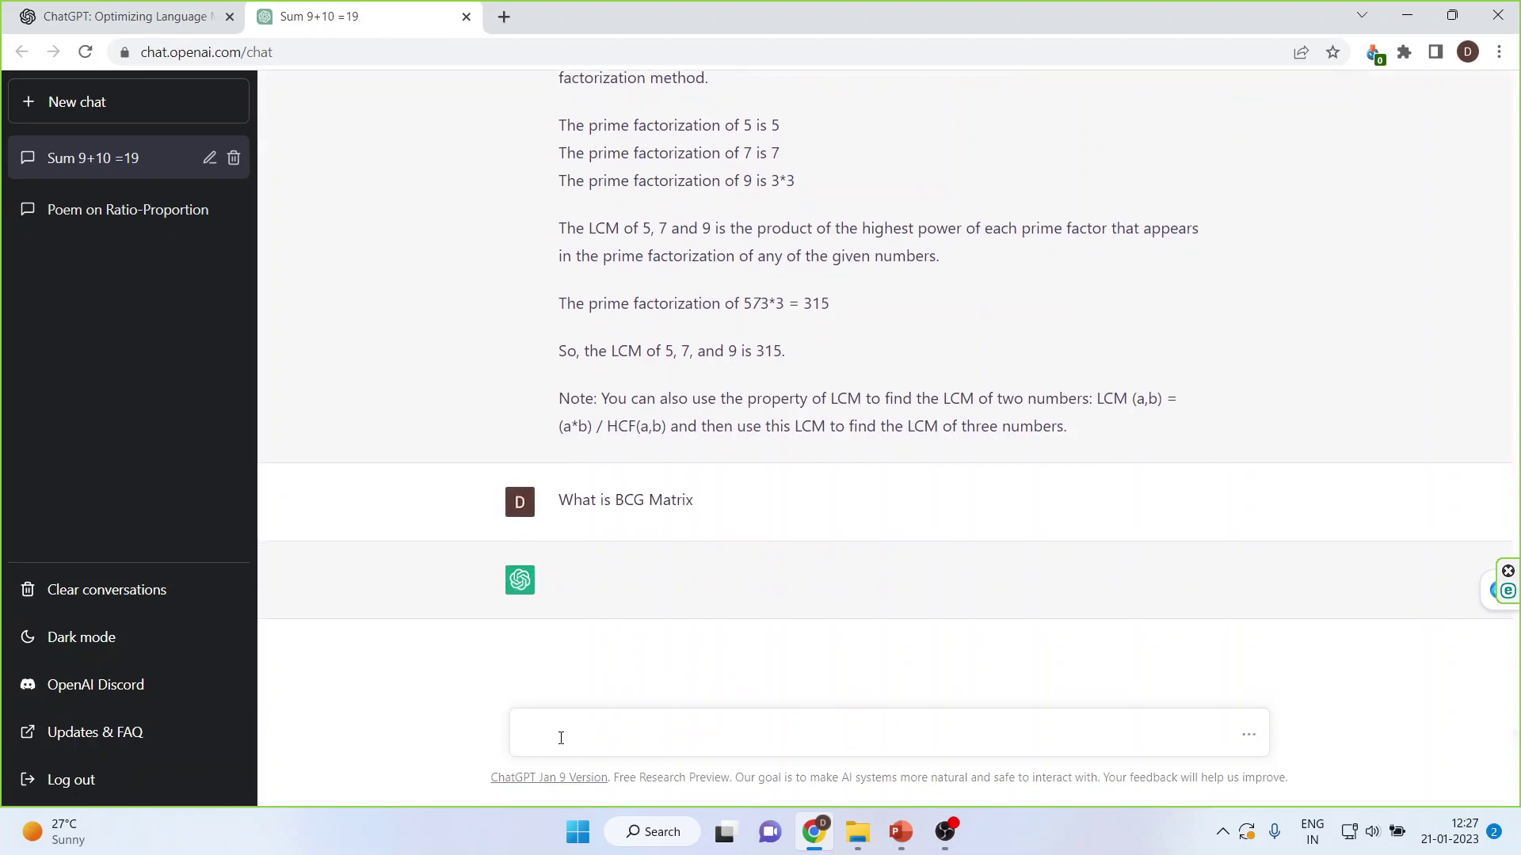
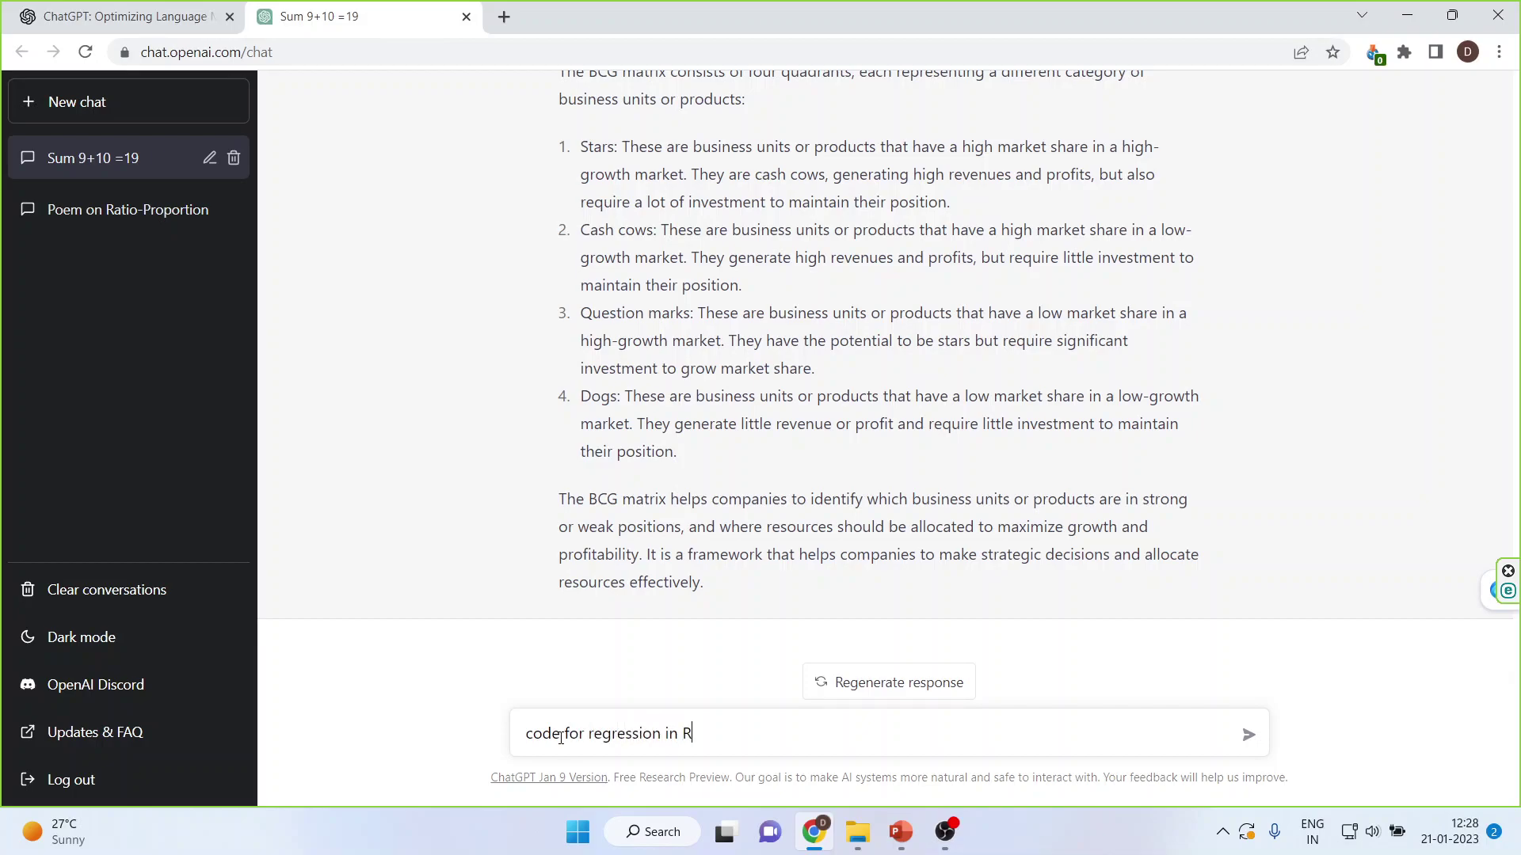
# Request the code for regression in R and in Python
pyautogui.press('Return')
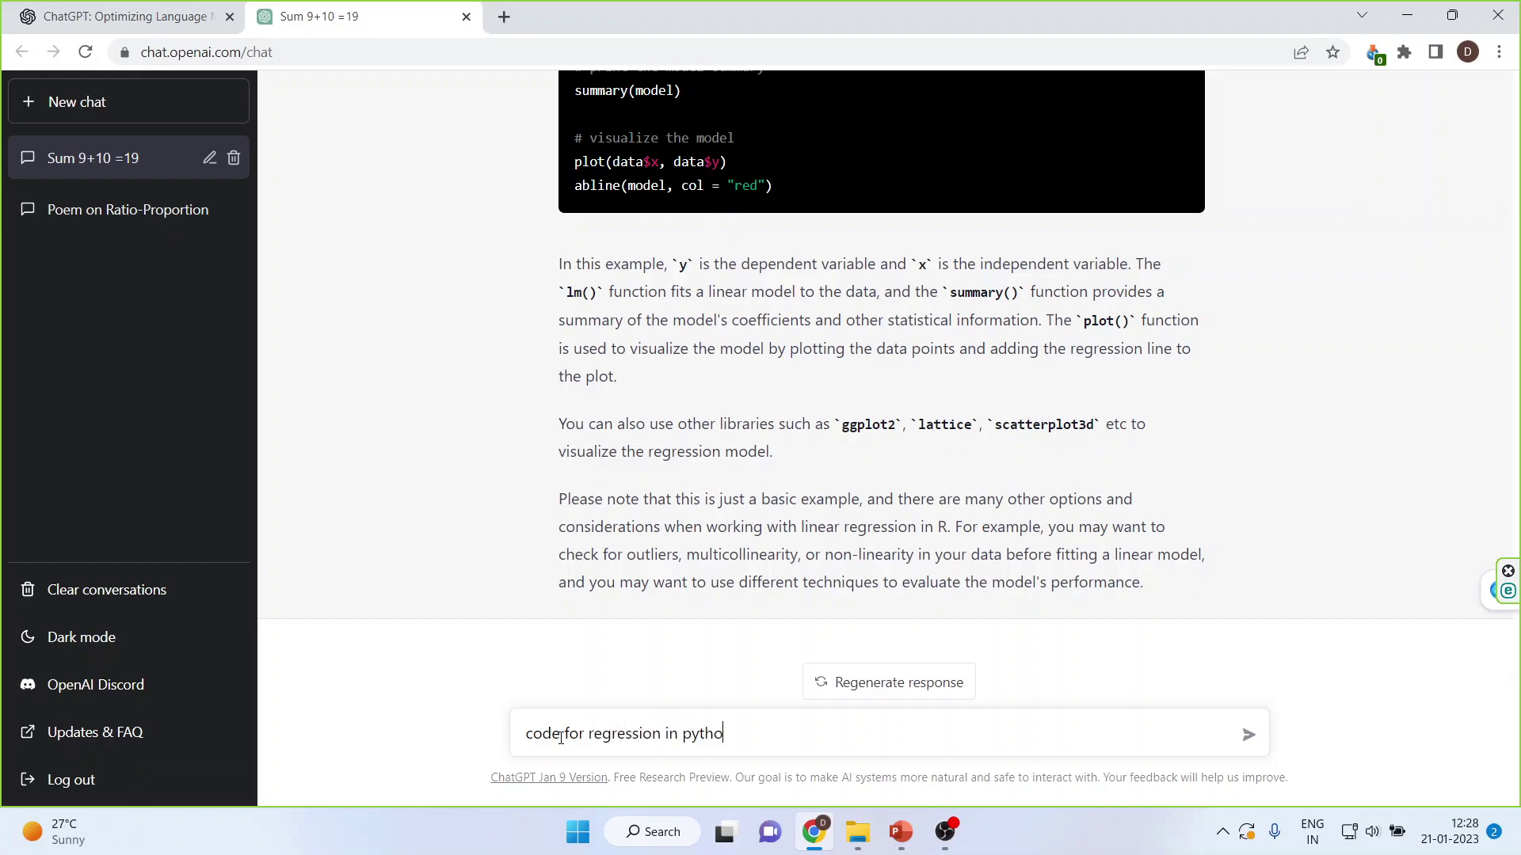
pyautogui.press('Return')
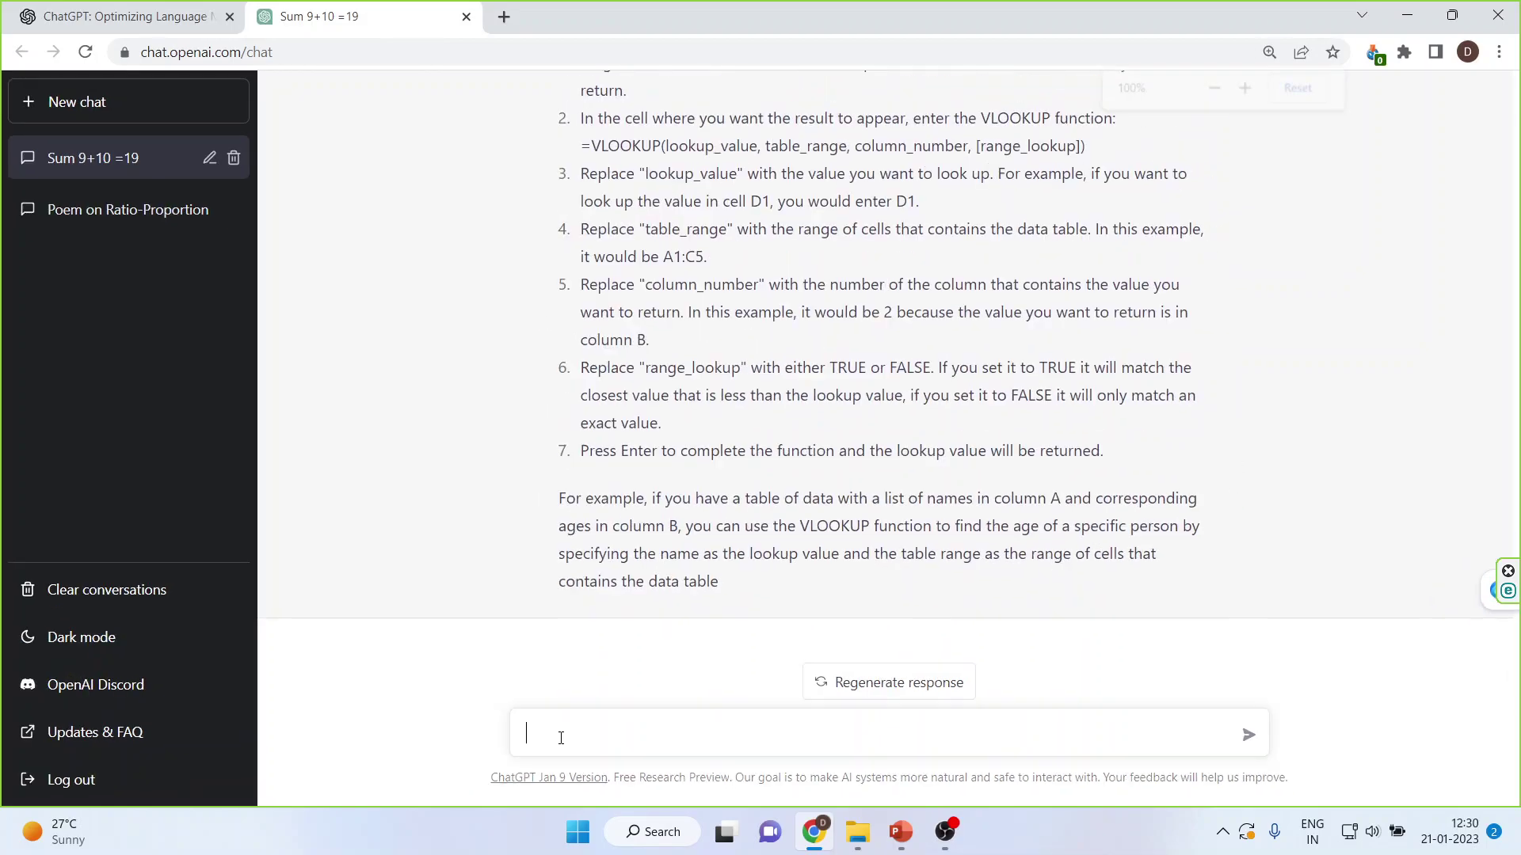
# Reset the page zoom and request code for a sequence in C language
pyautogui.hotkey('ctrl', '0')
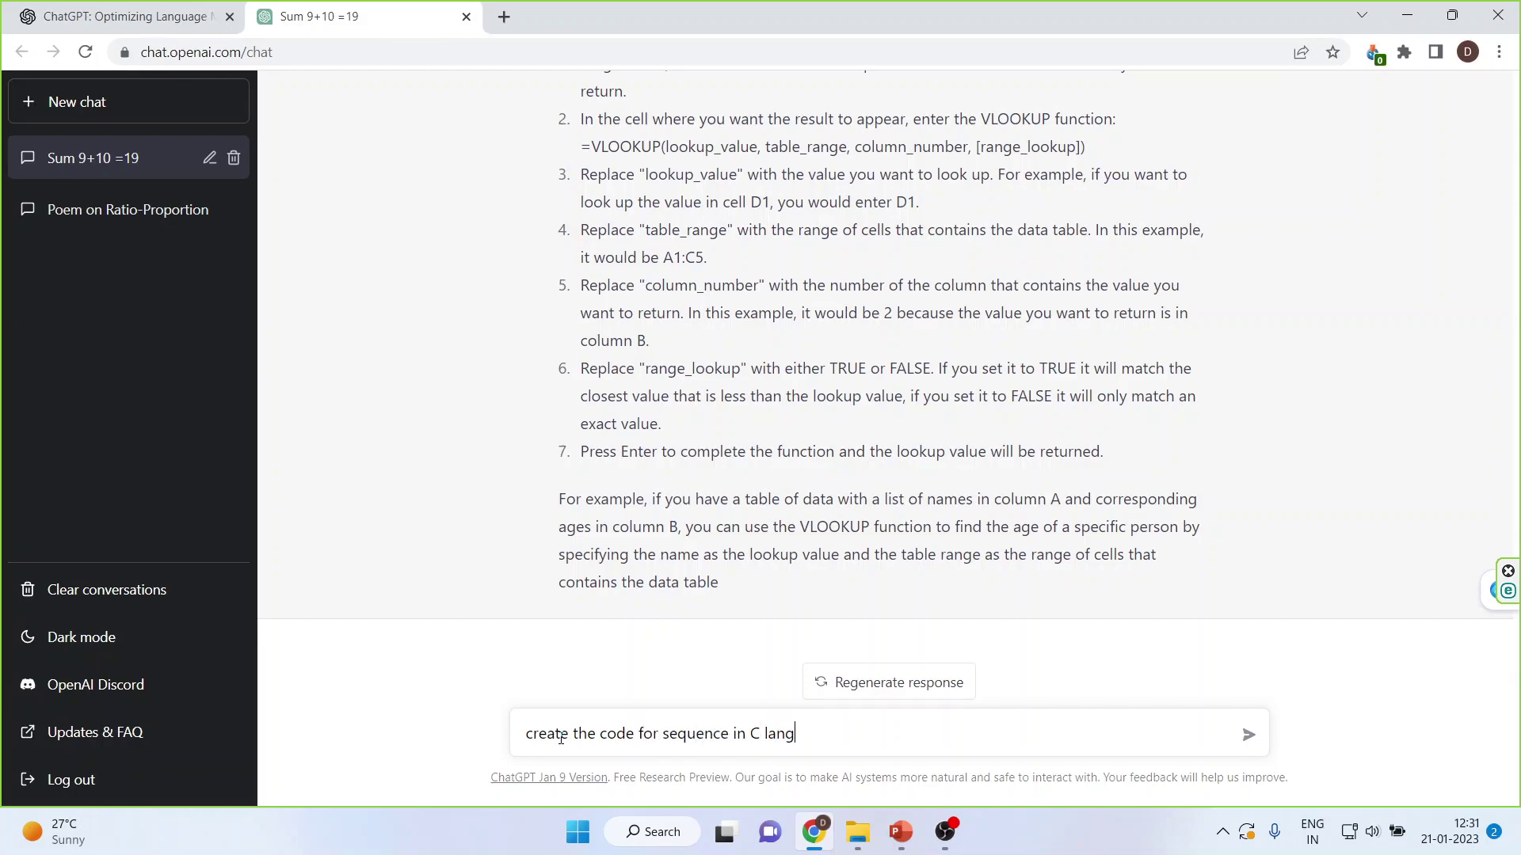
pyautogui.press('Return')
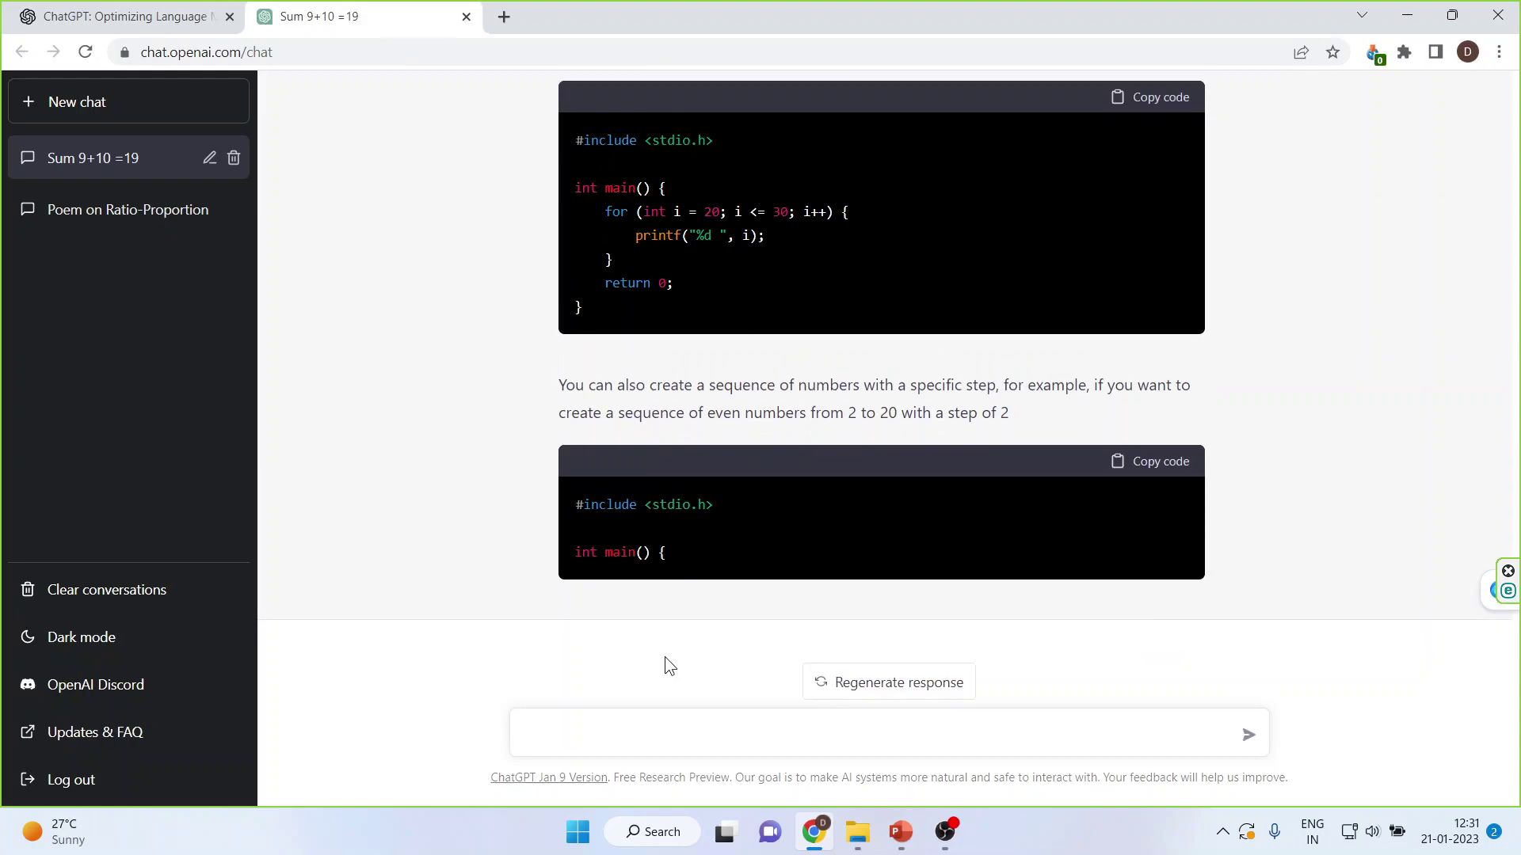
# Switch to PowerPoint, select the "Thank You" slide and start the slide show from it
pyautogui.click(904, 841)
pyautogui.click(136, 472)
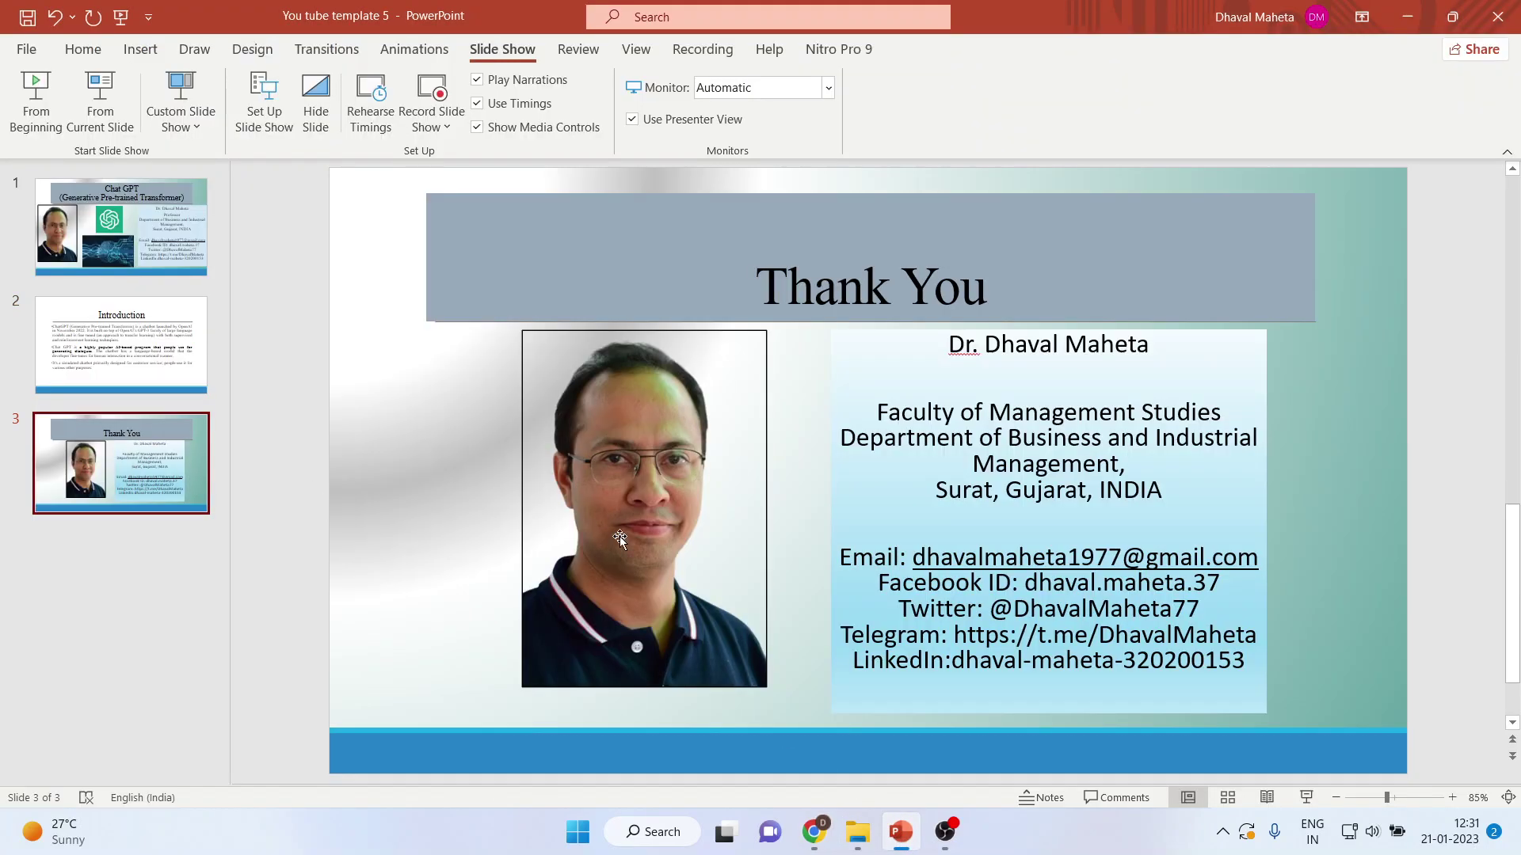
pyautogui.click(1306, 798)
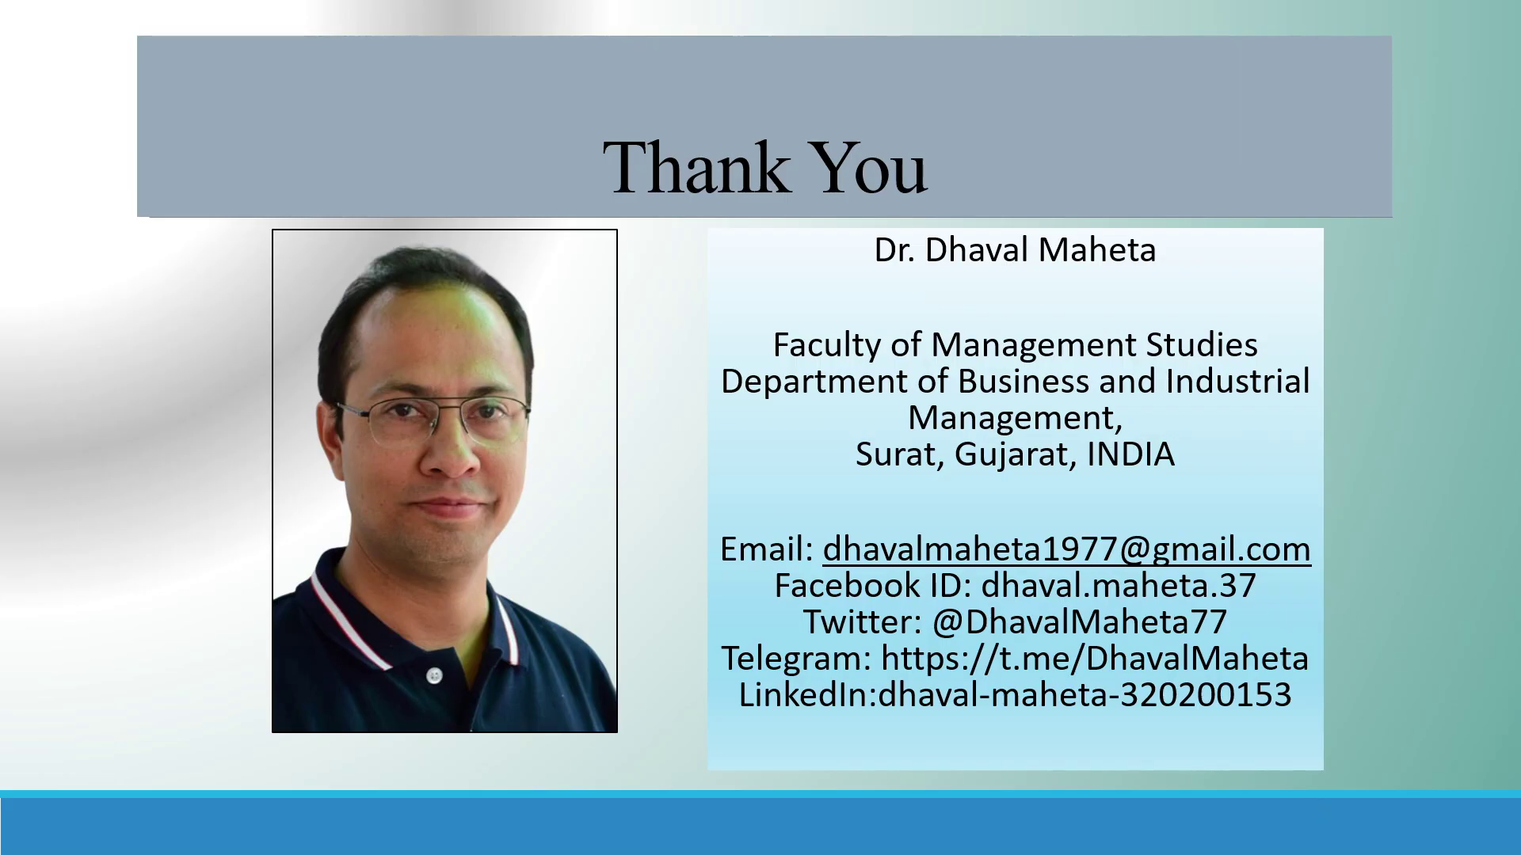